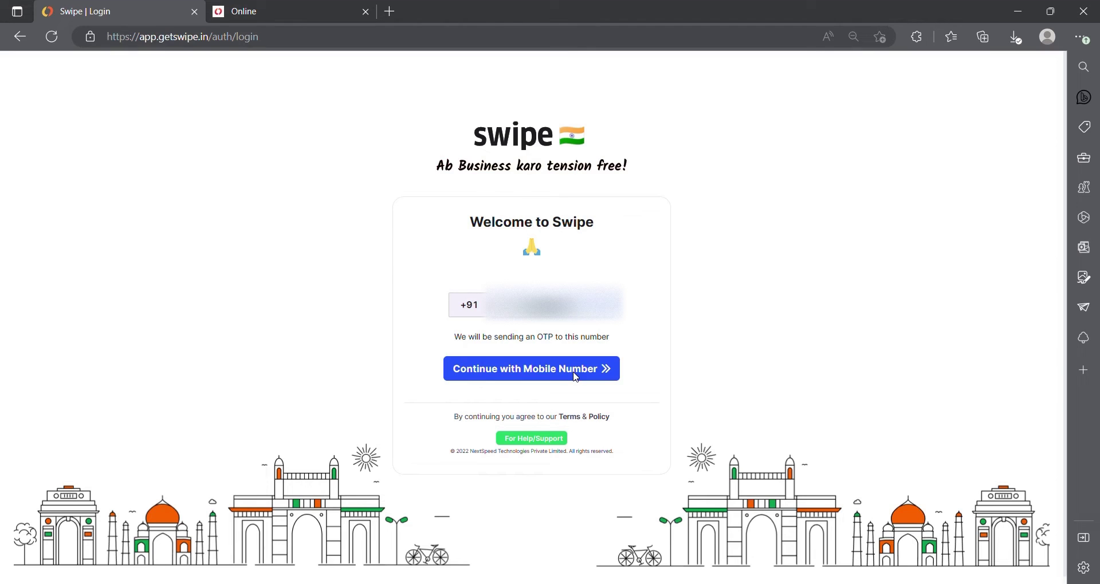
Step: Request an OTP for the entered mobile number and begin typing the received verification code
{"action": "left_click", "coordinate": [559, 370]}
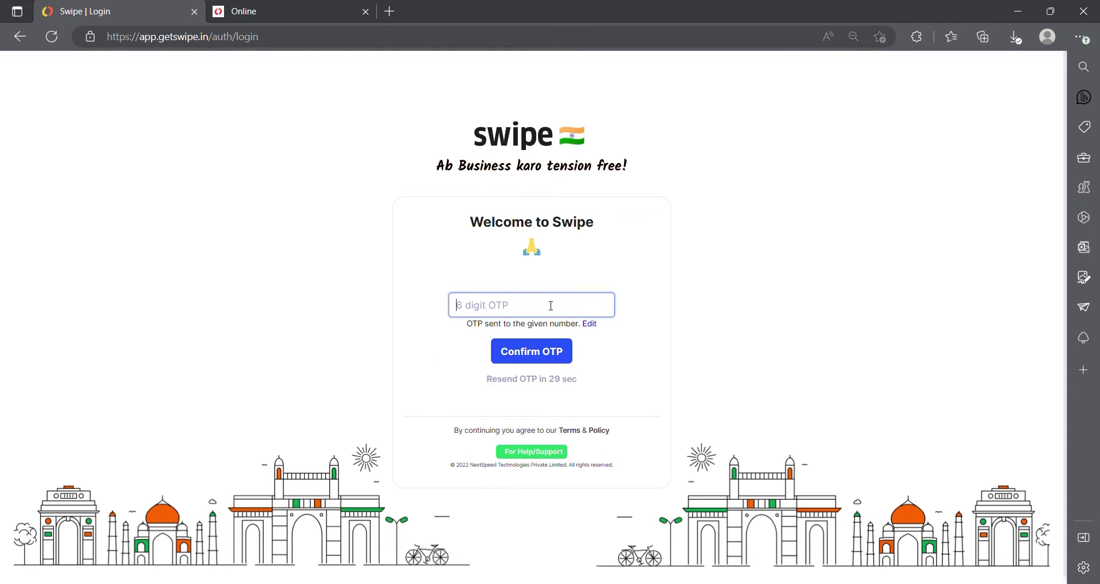
{"action": "type", "text": "00000"}
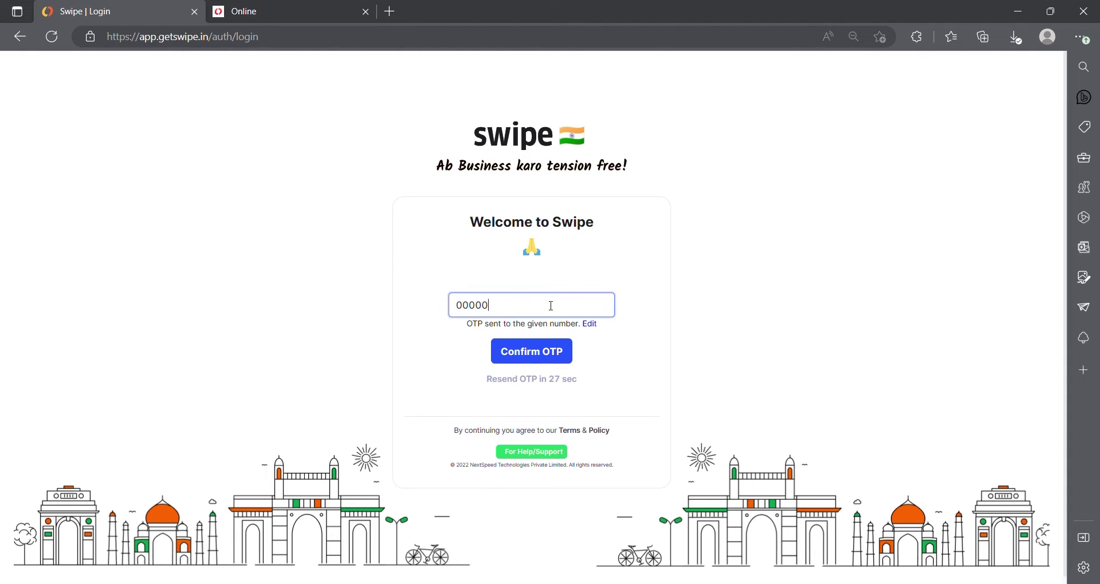
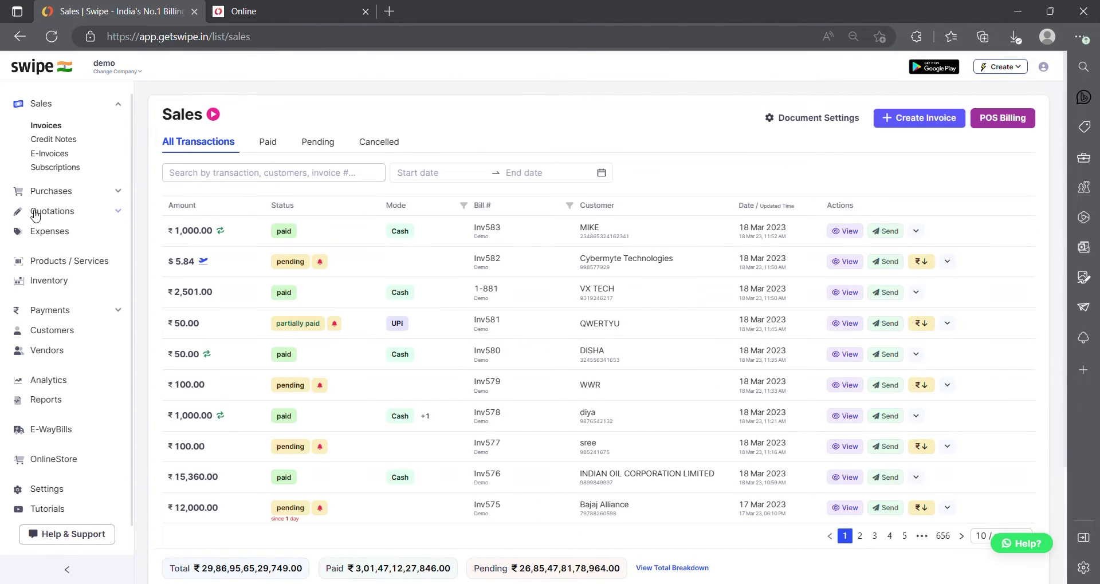
Step: In Company Details, review the Company Name and GSTIN and fetch details from the GSTIN
{"action": "left_click", "coordinate": [71, 491]}
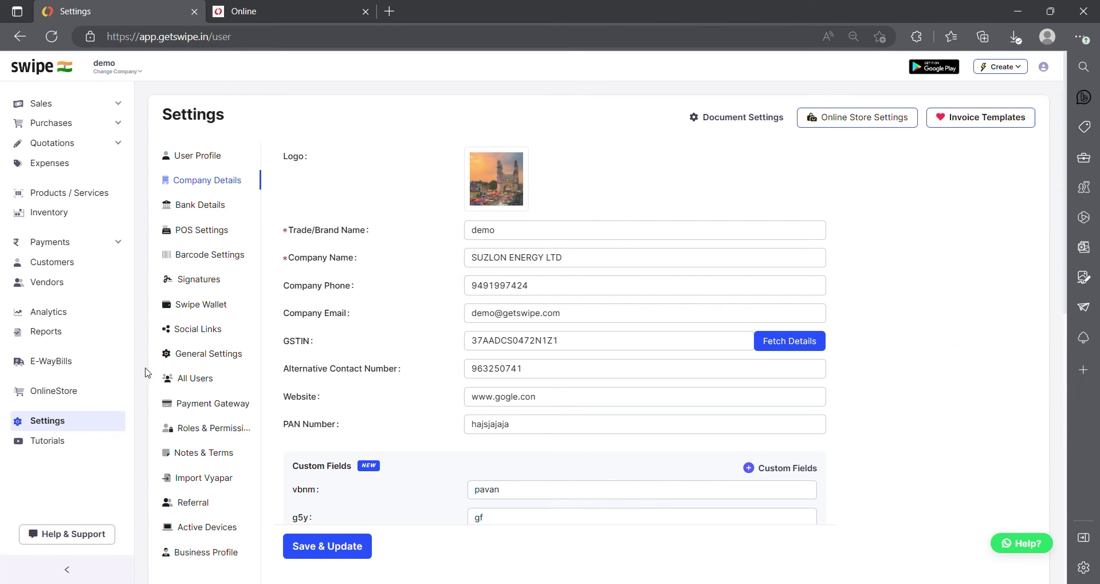
{"action": "left_click", "coordinate": [565, 262]}
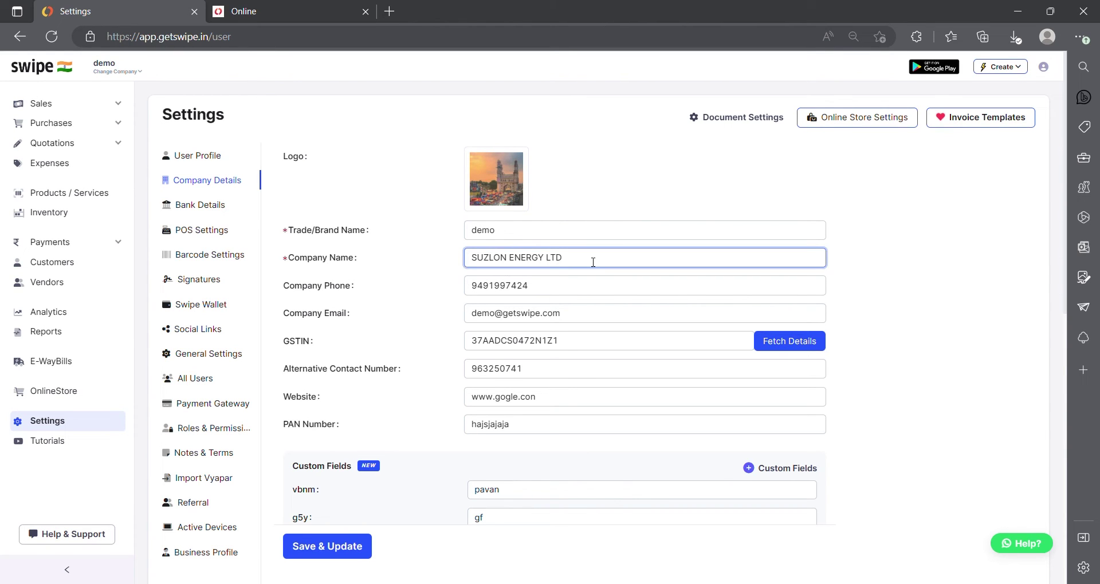
{"action": "left_click", "coordinate": [512, 346]}
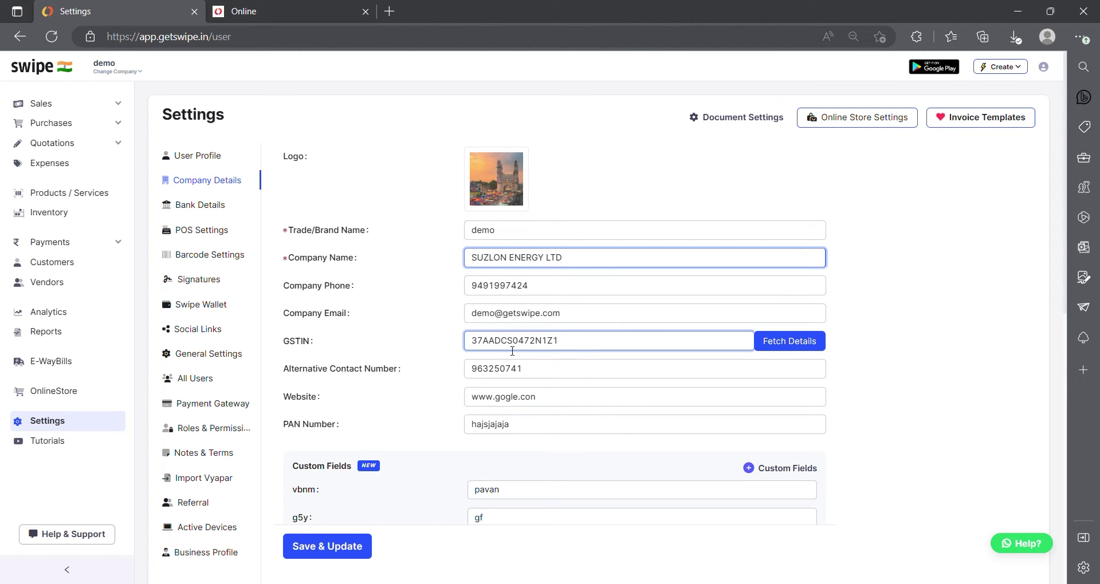
{"action": "left_click", "coordinate": [785, 340]}
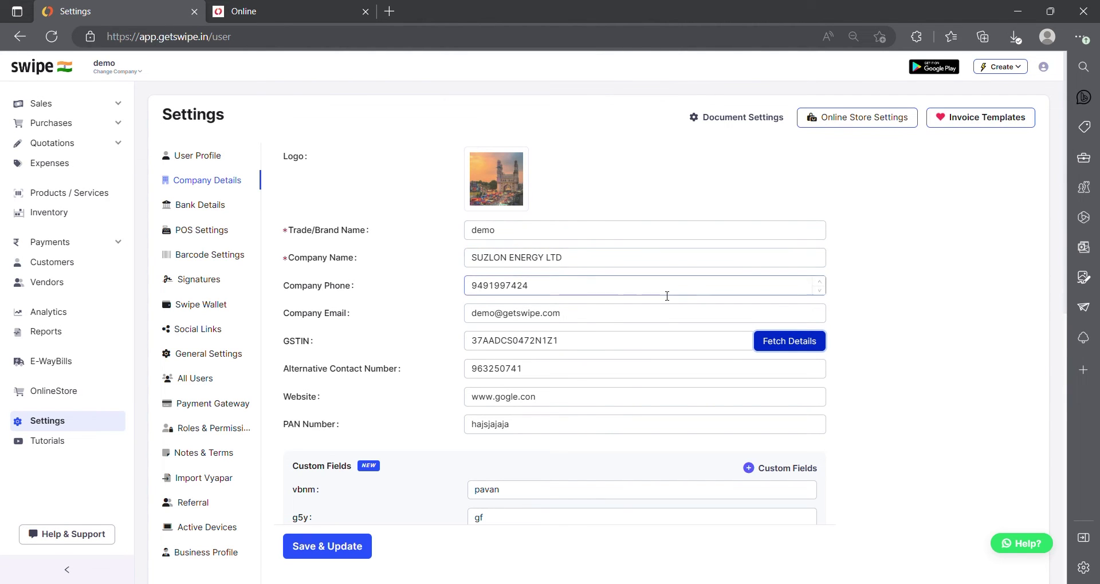
Step: Save the updated company profile and return to the Sales invoices list
{"action": "scroll", "coordinate": [662, 294], "scroll_direction": "down", "scroll_amount": 7}
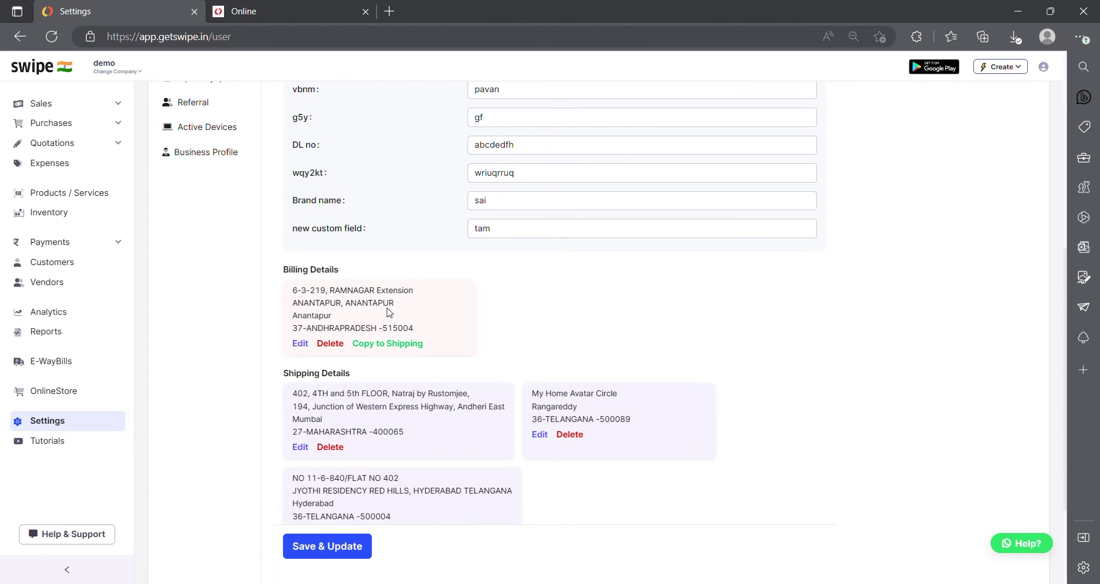
{"action": "left_click", "coordinate": [349, 544]}
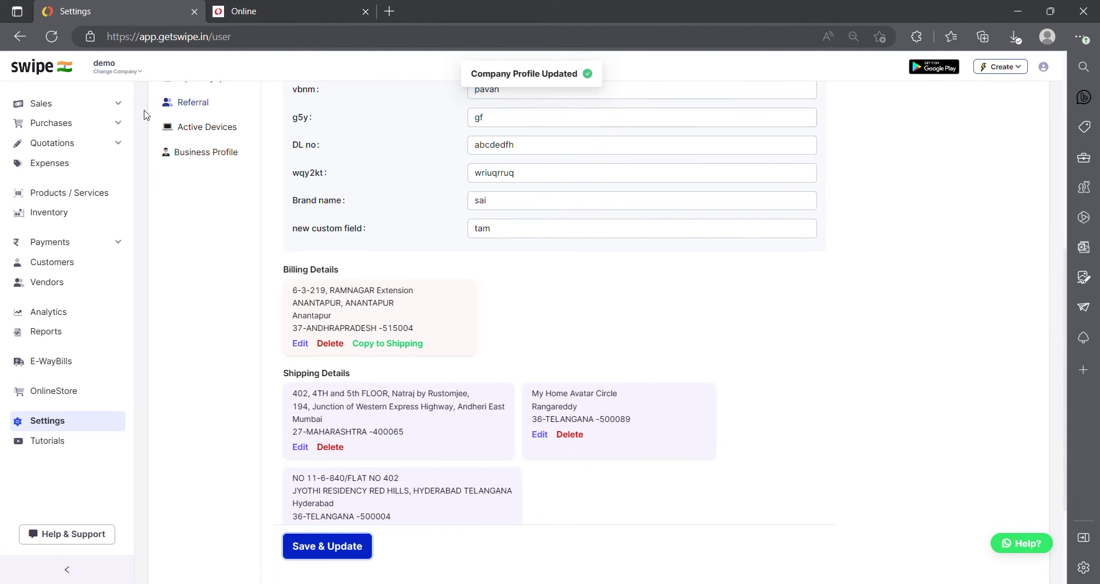
{"action": "left_click", "coordinate": [96, 110]}
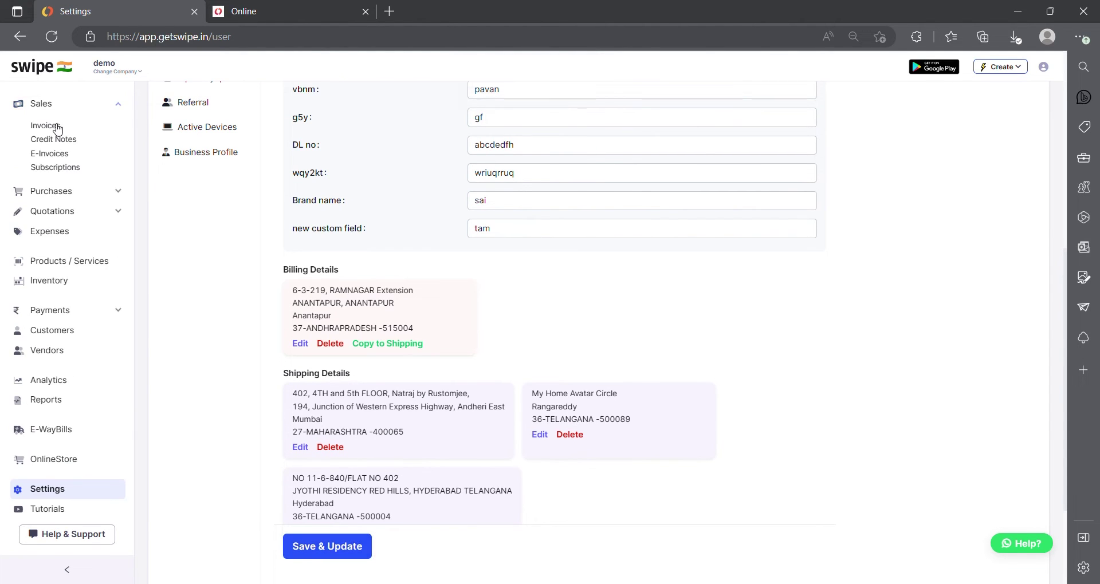
{"action": "left_click", "coordinate": [54, 126]}
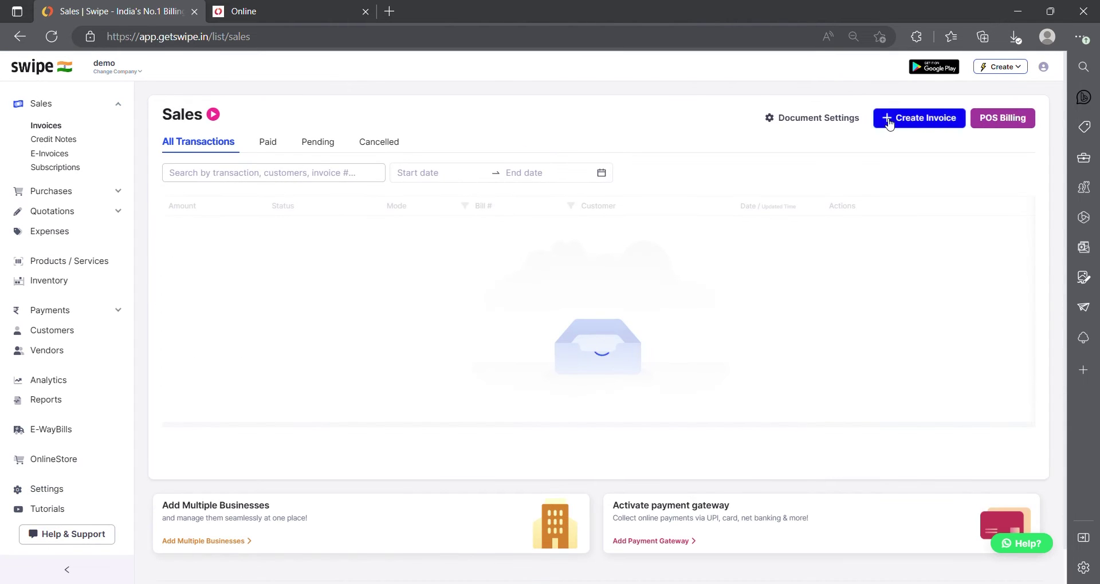
Step: Start a new invoice, then create and save a new customer by name for it
{"action": "left_click", "coordinate": [888, 118]}
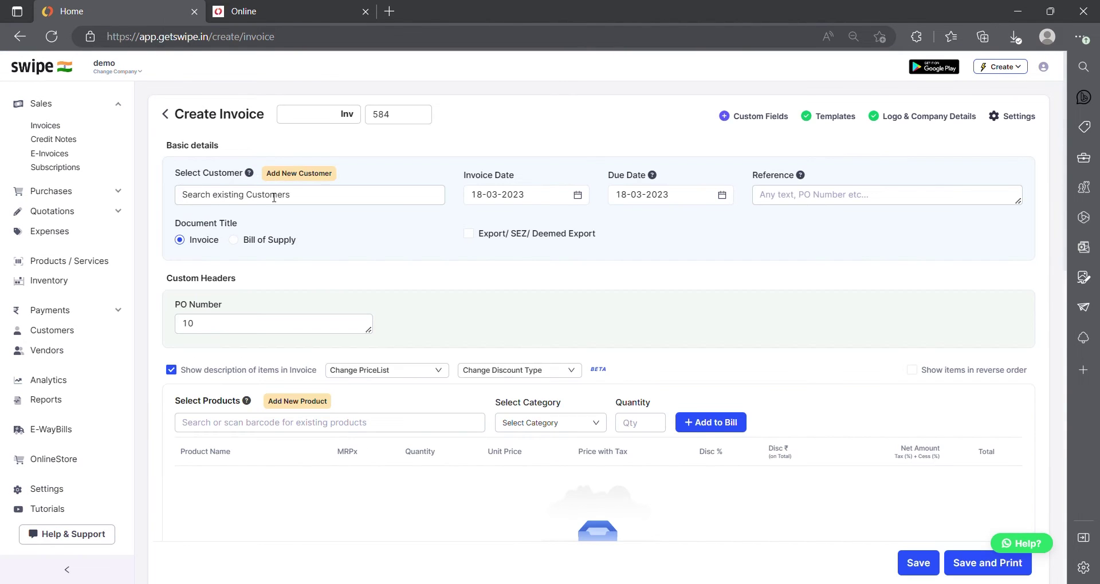
{"action": "left_click", "coordinate": [266, 202]}
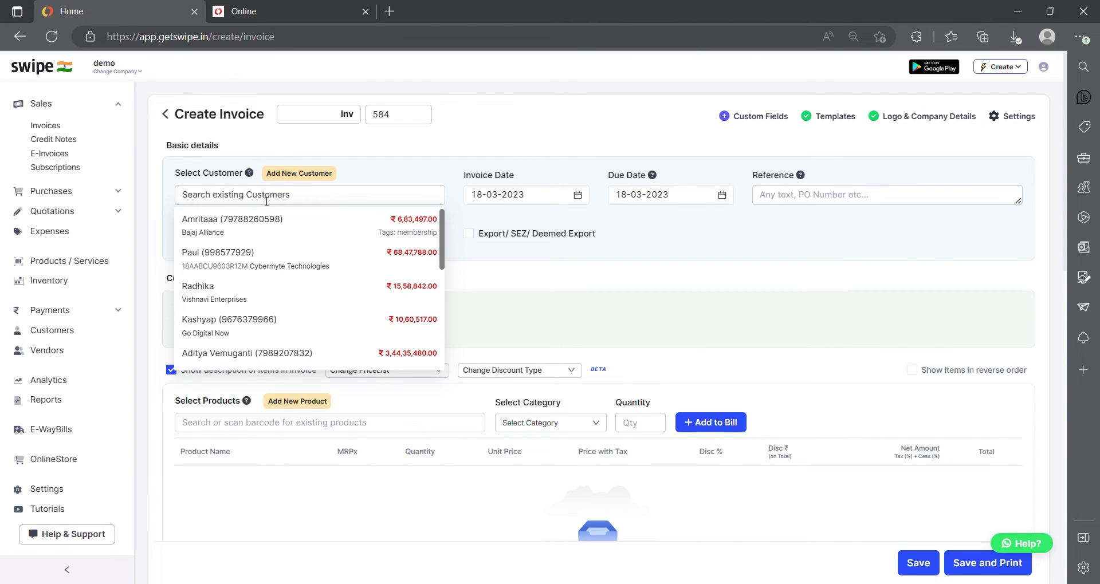
{"action": "left_click", "coordinate": [283, 173]}
{"action": "left_click", "coordinate": [730, 140]}
{"action": "type", "text": "YUIOPKL"}
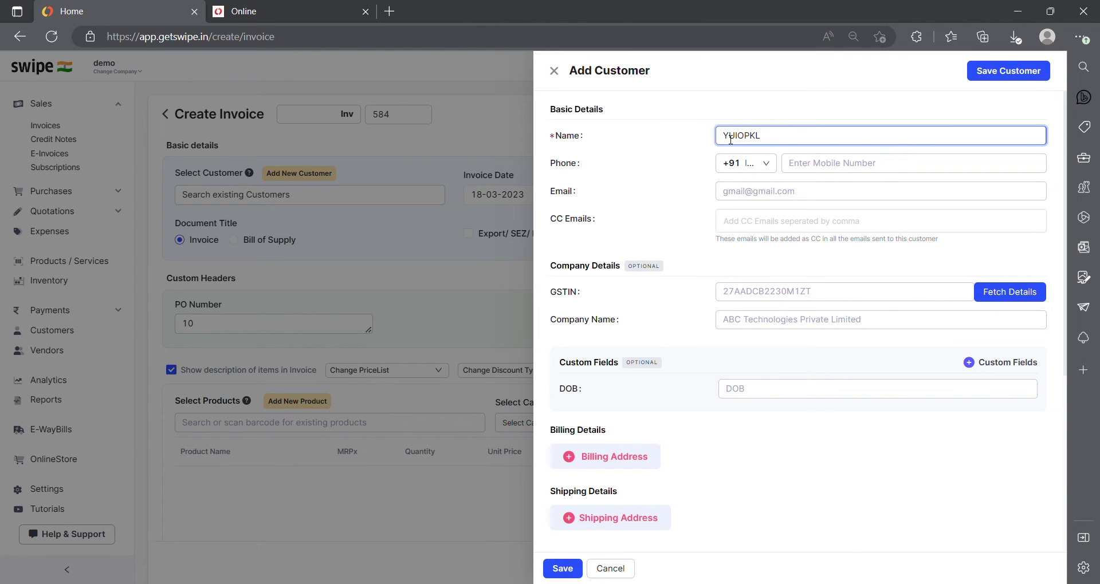
{"action": "left_click", "coordinate": [1002, 74]}
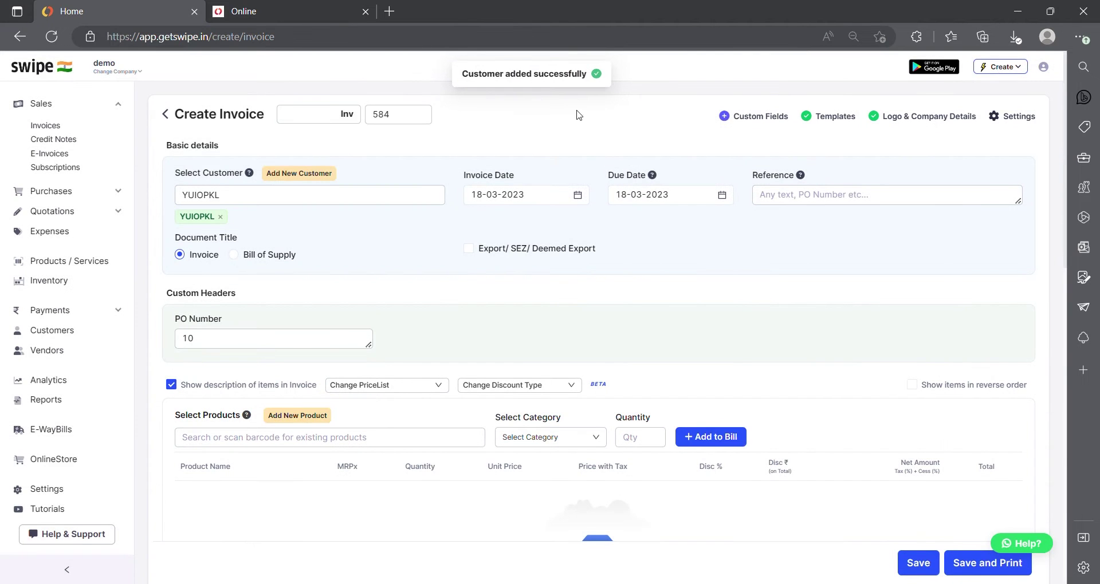
{"action": "scroll", "coordinate": [239, 299], "scroll_direction": "down", "scroll_amount": 3}
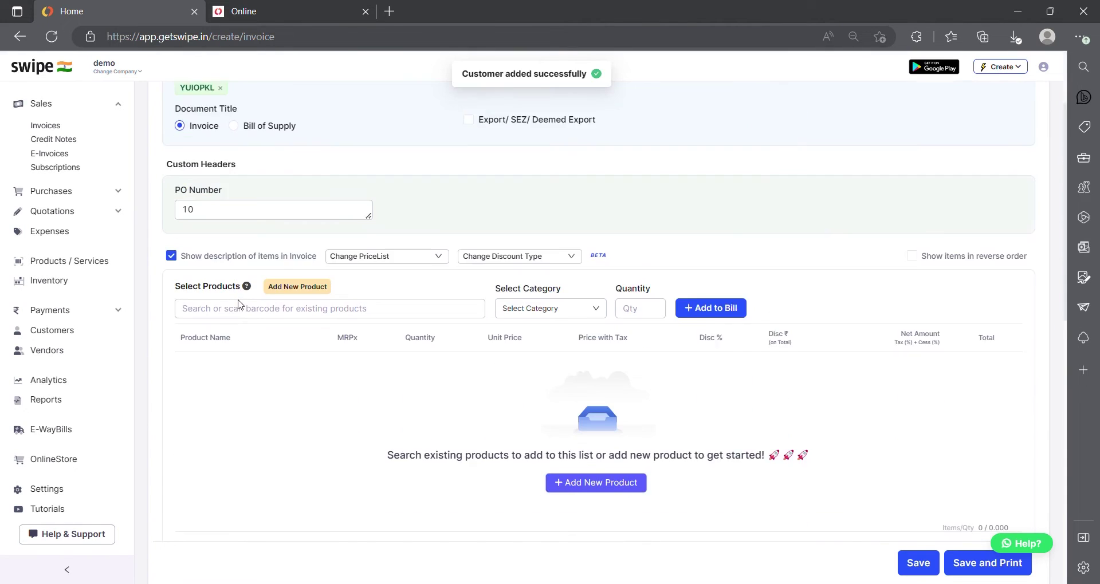
Step: Check the invoice number and Reference fields, then start adding a new product from the product search
{"action": "scroll", "coordinate": [240, 298], "scroll_direction": "up", "scroll_amount": 3}
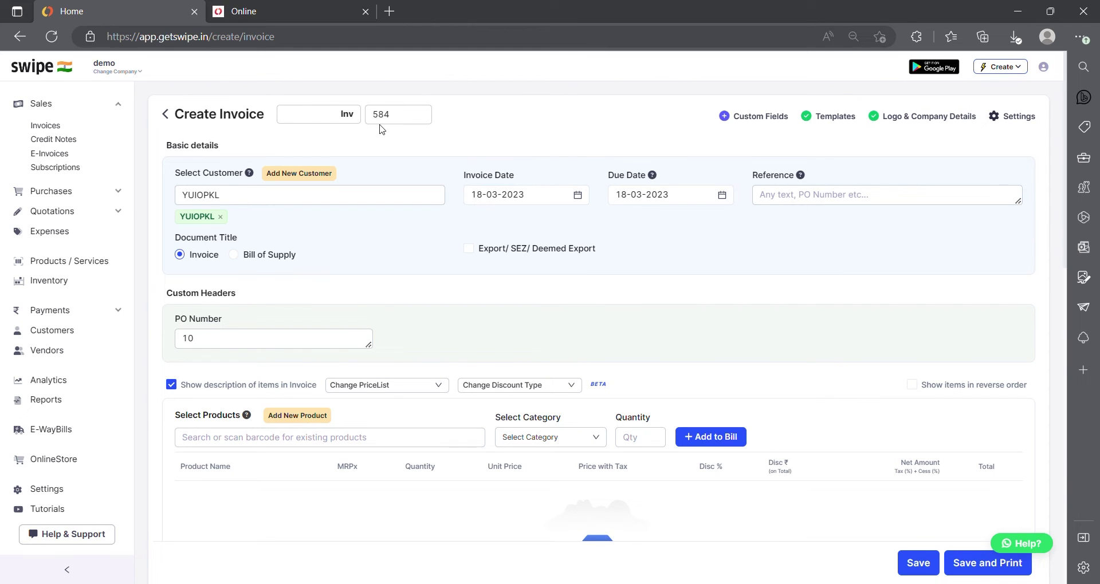
{"action": "left_click", "coordinate": [401, 128]}
{"action": "left_click", "coordinate": [818, 204]}
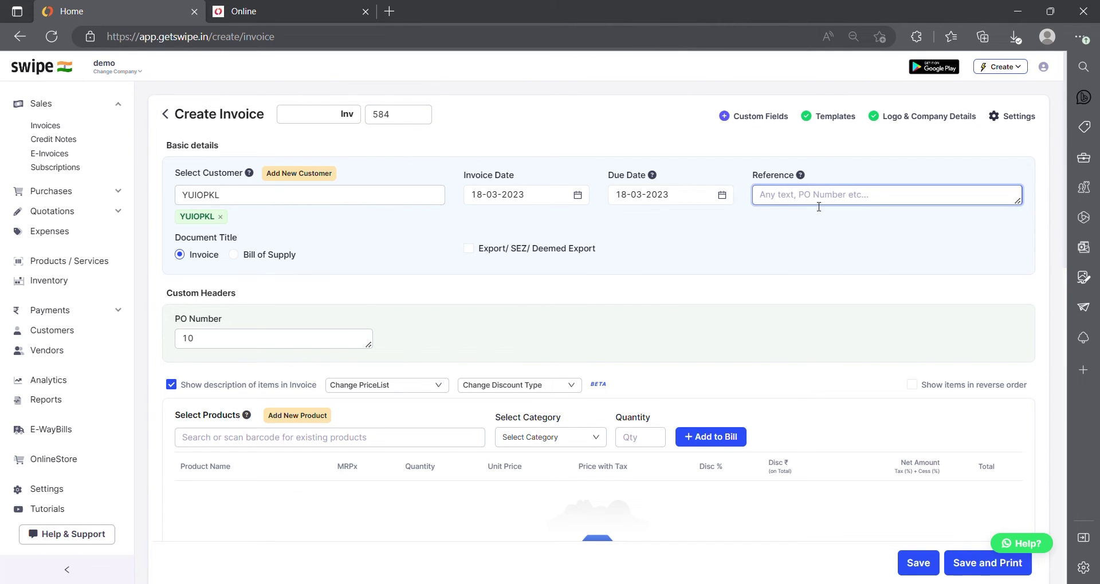
{"action": "scroll", "coordinate": [528, 287], "scroll_direction": "down", "scroll_amount": 4}
{"action": "left_click", "coordinate": [332, 202]}
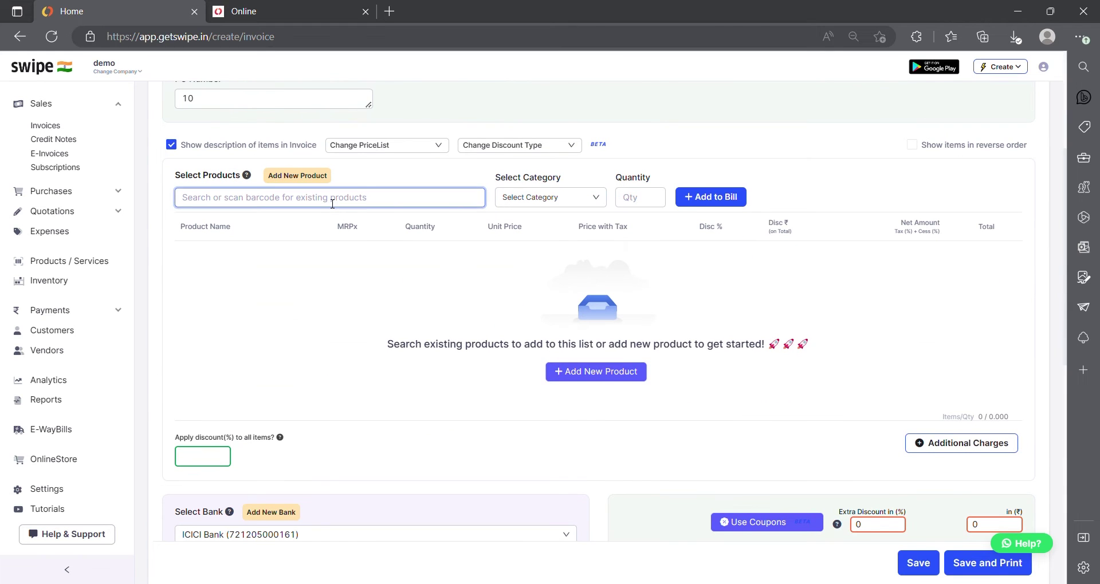
{"action": "left_click", "coordinate": [323, 200]}
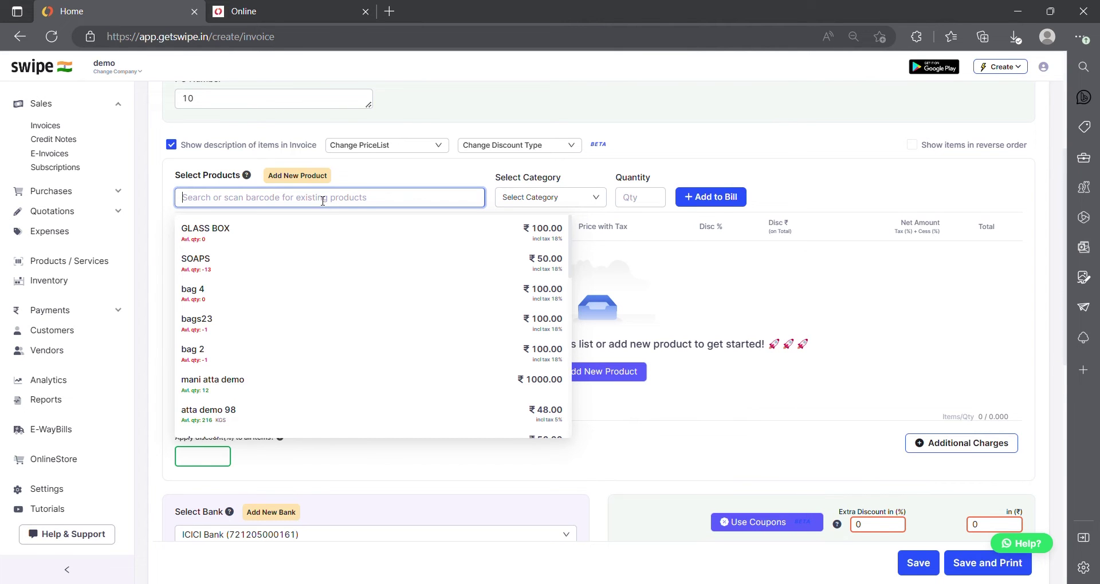
{"action": "left_click", "coordinate": [308, 179]}
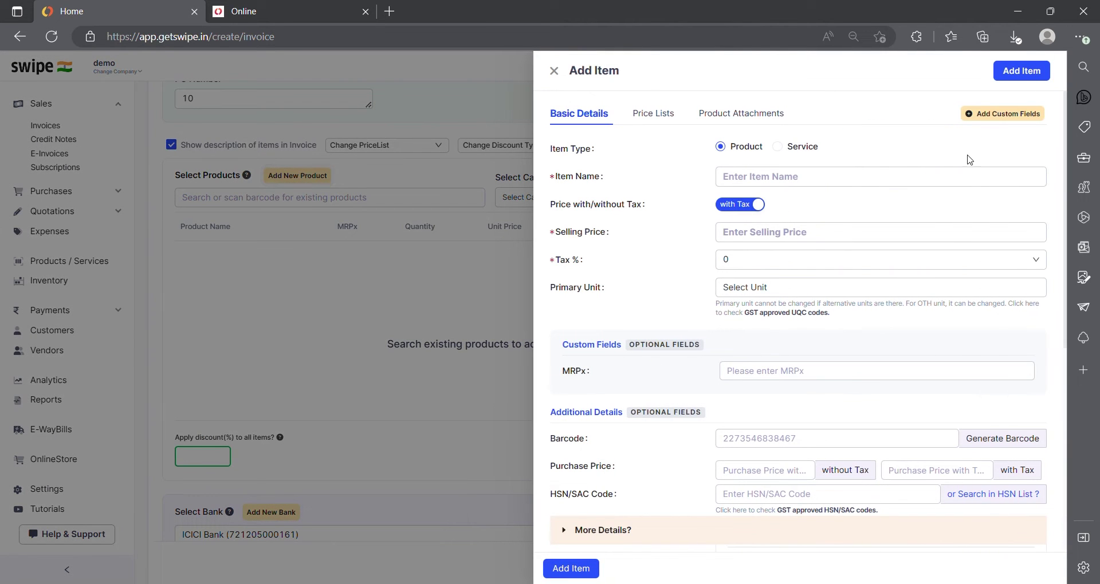
{"action": "scroll", "coordinate": [848, 181], "scroll_direction": "down", "scroll_amount": 4}
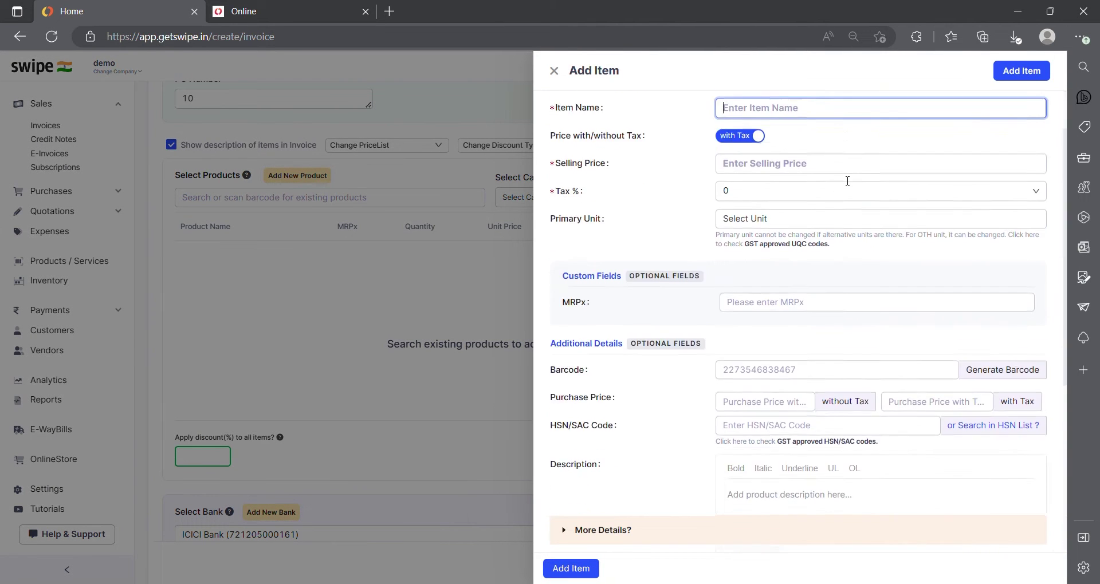
{"action": "scroll", "coordinate": [831, 165], "scroll_direction": "up", "scroll_amount": 4}
{"action": "left_click", "coordinate": [637, 235]}
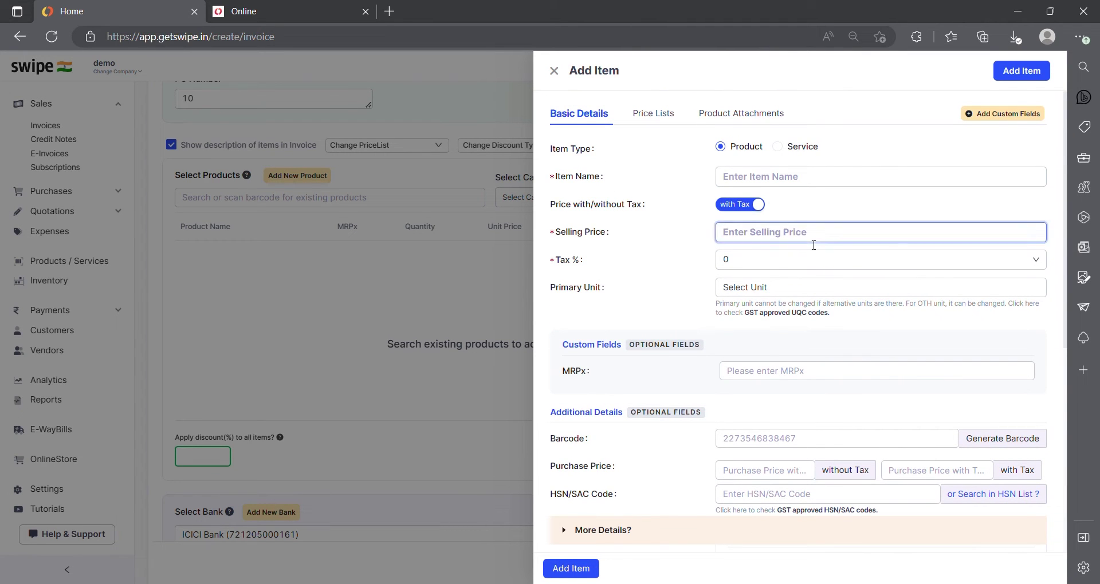
{"action": "scroll", "coordinate": [808, 262], "scroll_direction": "down", "scroll_amount": 6}
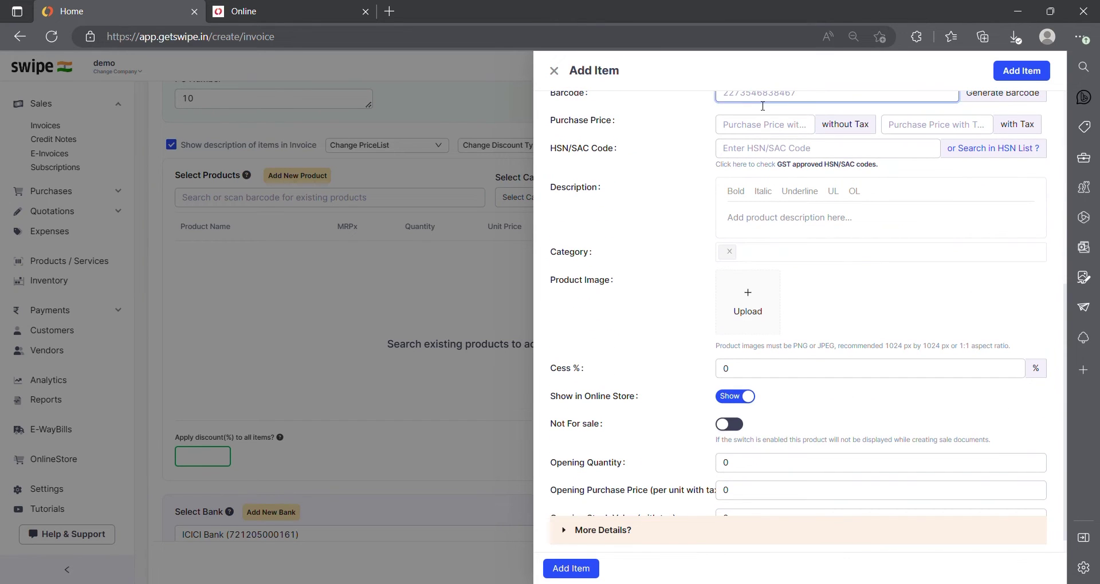
{"action": "left_click", "coordinate": [818, 103]}
{"action": "scroll", "coordinate": [817, 103], "scroll_direction": "up", "scroll_amount": 2}
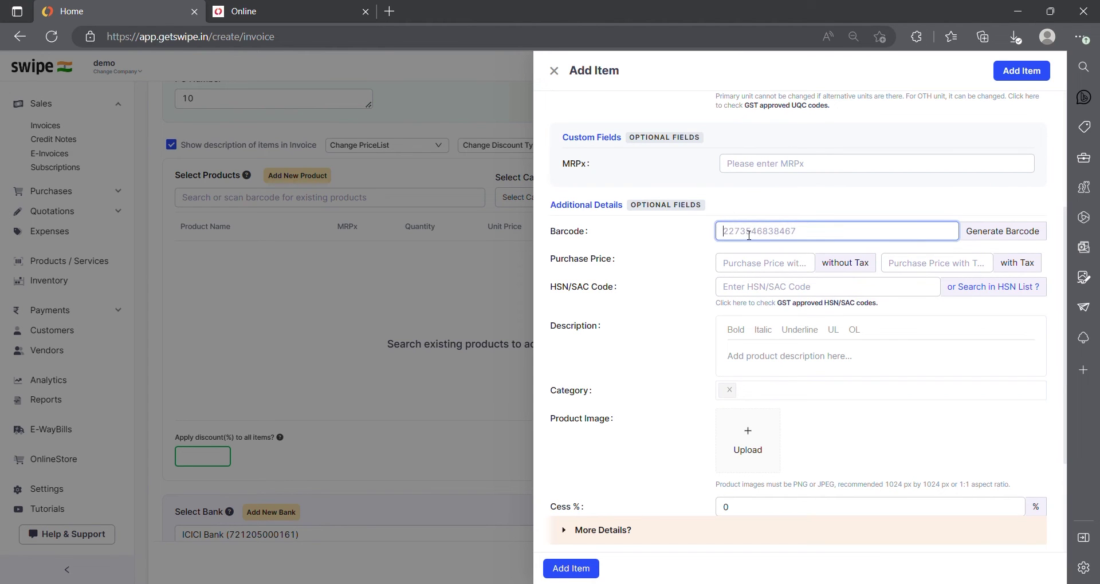
{"action": "left_click", "coordinate": [997, 230]}
Step: Review the purchase prices, HSN/SAC code and opening stock of 0, then close the form
{"action": "left_click", "coordinate": [782, 263]}
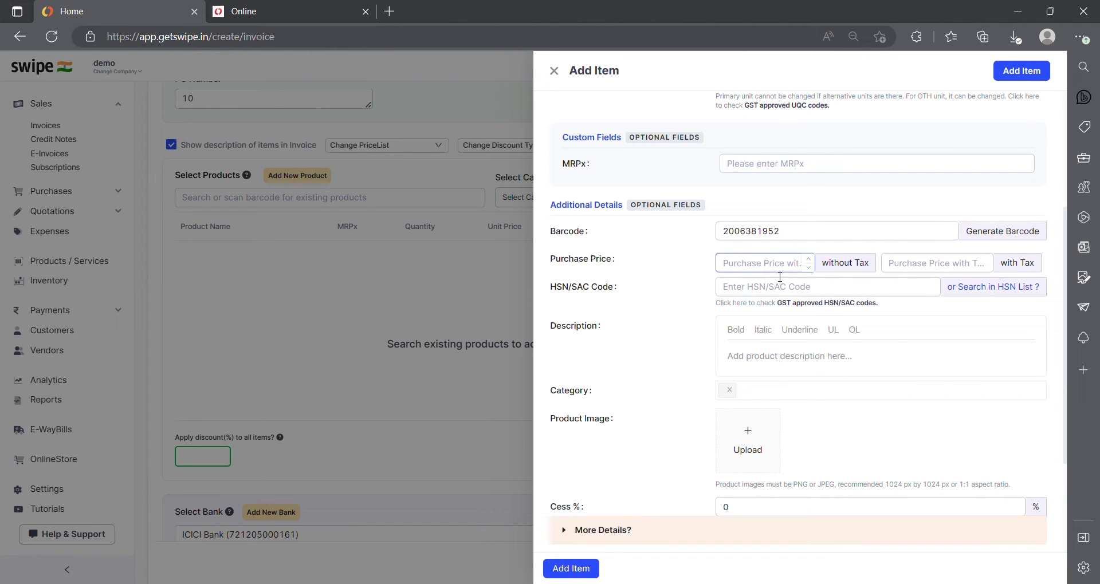
{"action": "left_click", "coordinate": [911, 263]}
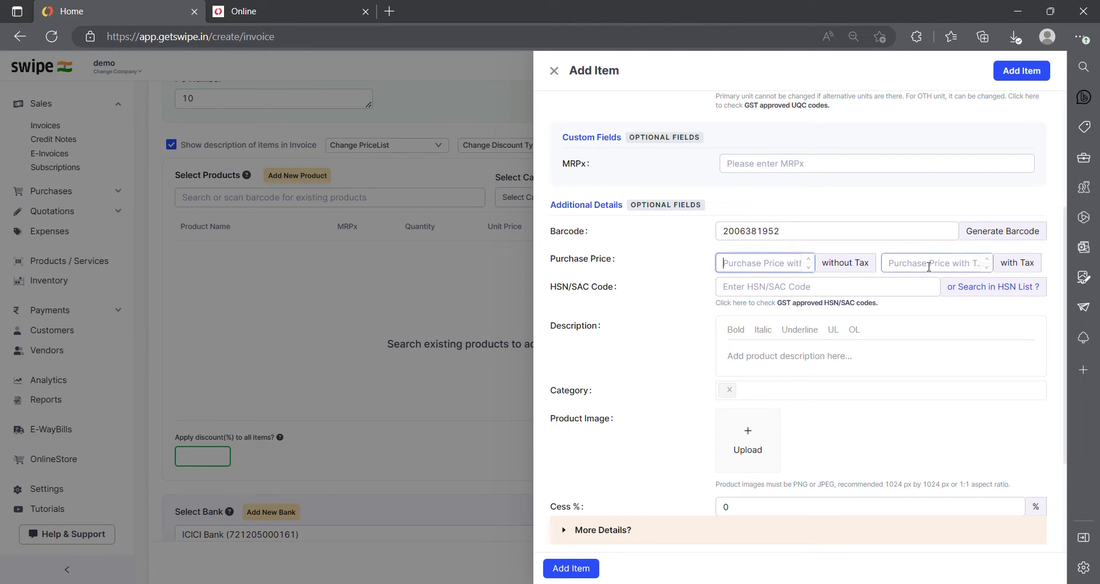
{"action": "left_click", "coordinate": [929, 267]}
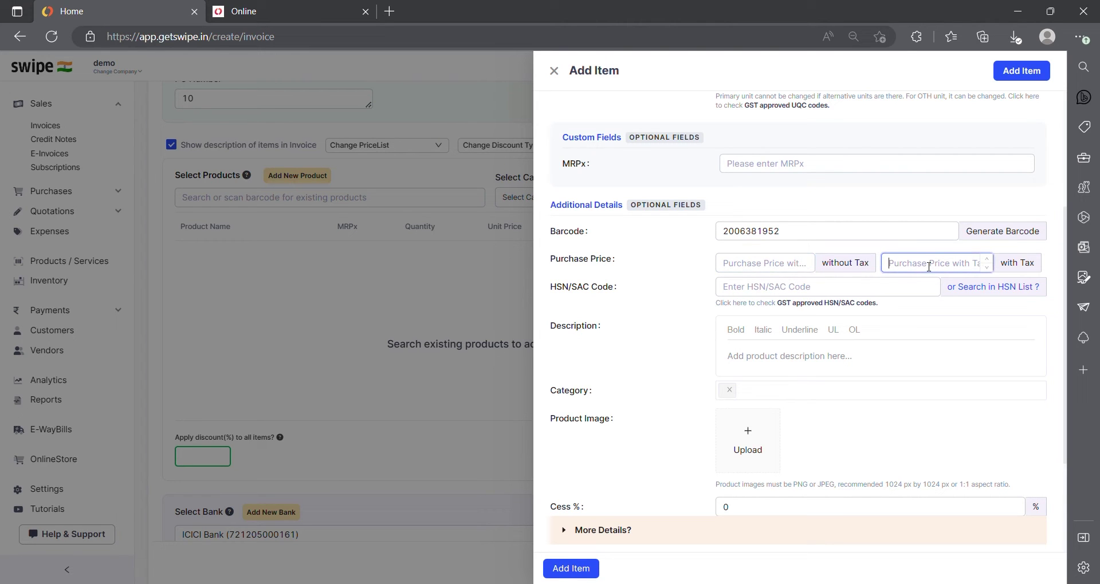
{"action": "left_click", "coordinate": [803, 291]}
{"action": "left_click", "coordinate": [657, 296]}
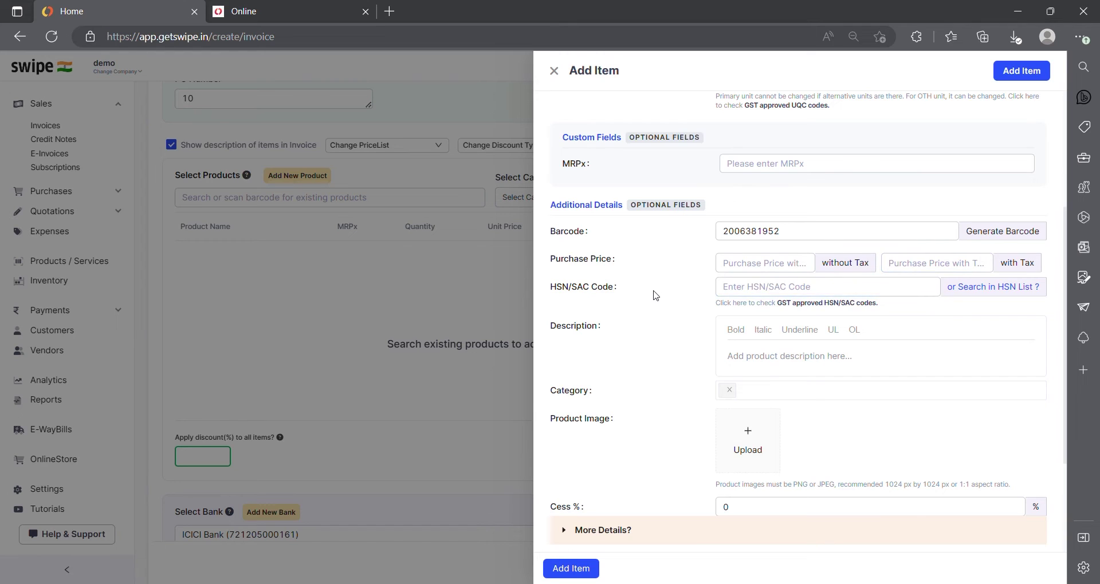
{"action": "scroll", "coordinate": [658, 295], "scroll_direction": "down", "scroll_amount": 3}
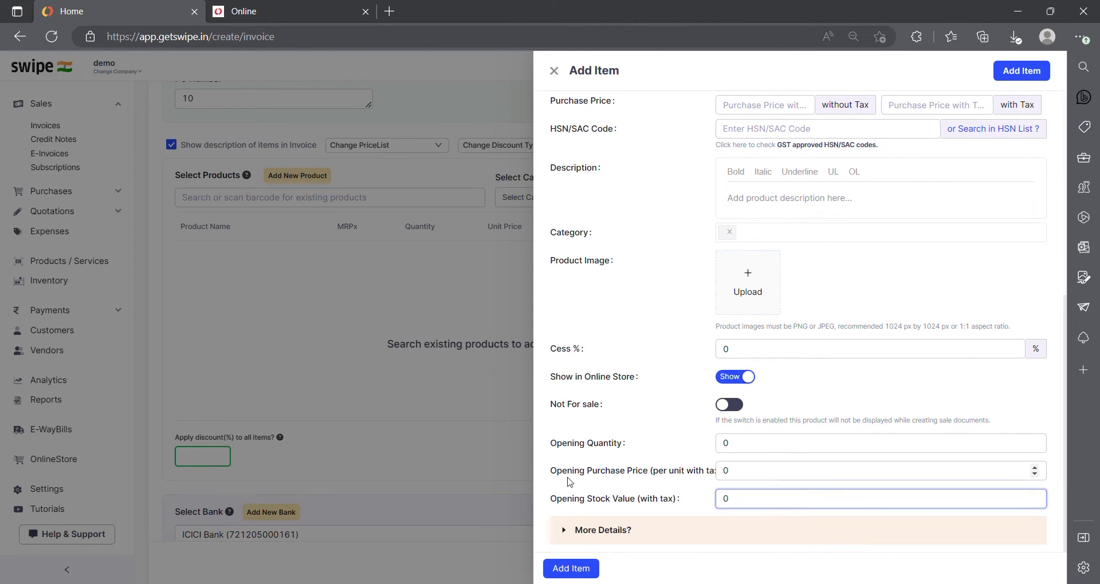
{"action": "left_click", "coordinate": [595, 505]}
{"action": "left_click", "coordinate": [645, 319]}
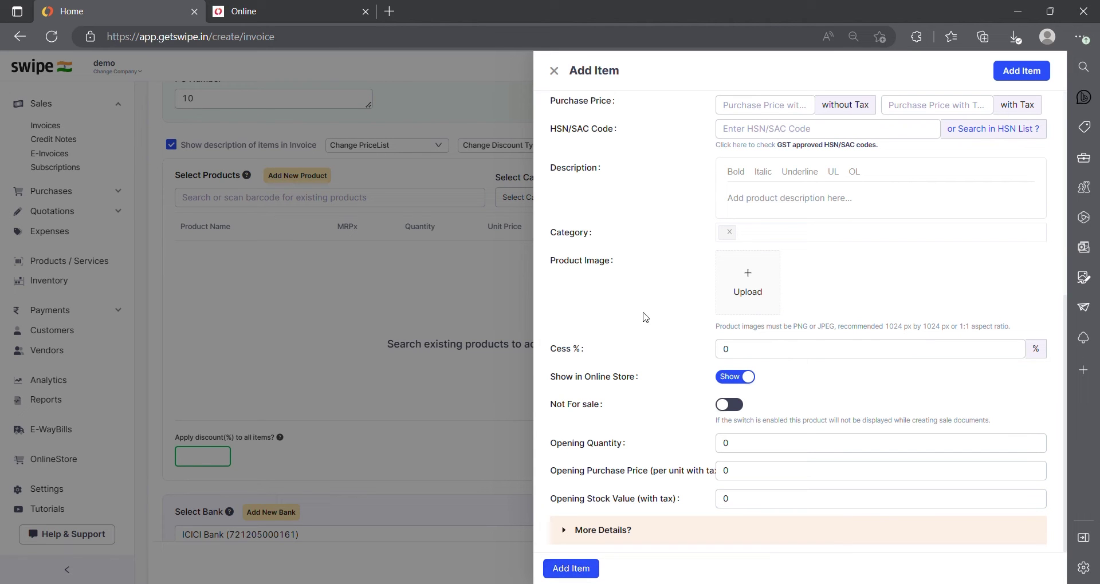
{"action": "left_click", "coordinate": [555, 72]}
Step: Add GLASS BOX to the bill with quantity 70, making the total ₹7000.00
{"action": "left_click", "coordinate": [317, 201]}
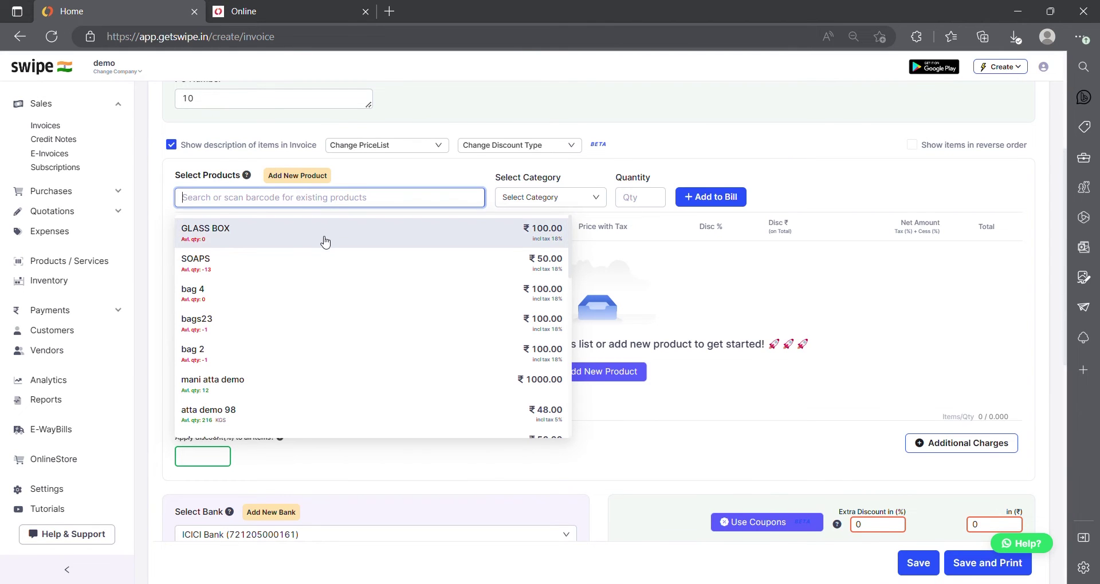
{"action": "left_click", "coordinate": [321, 236]}
{"action": "left_click", "coordinate": [720, 206]}
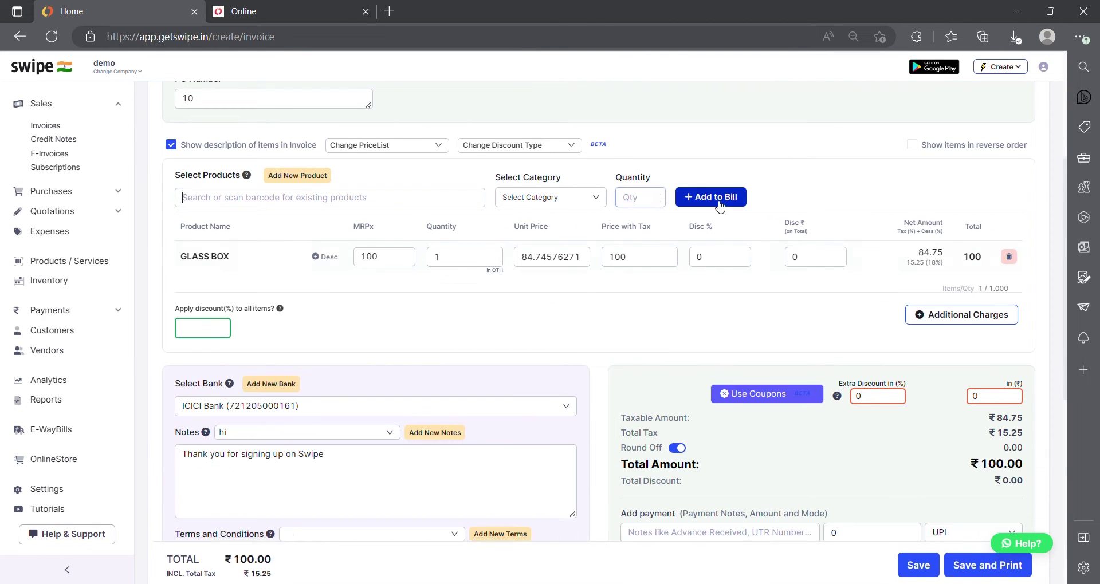
{"action": "left_click", "coordinate": [458, 261]}
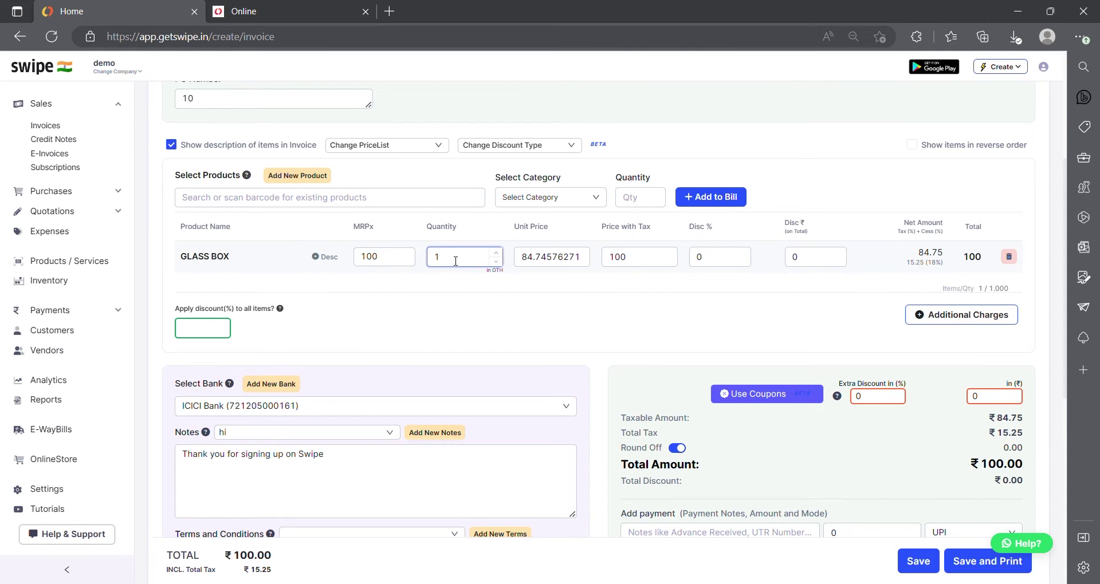
{"action": "key", "text": "BackSpace"}
{"action": "type", "text": "0"}
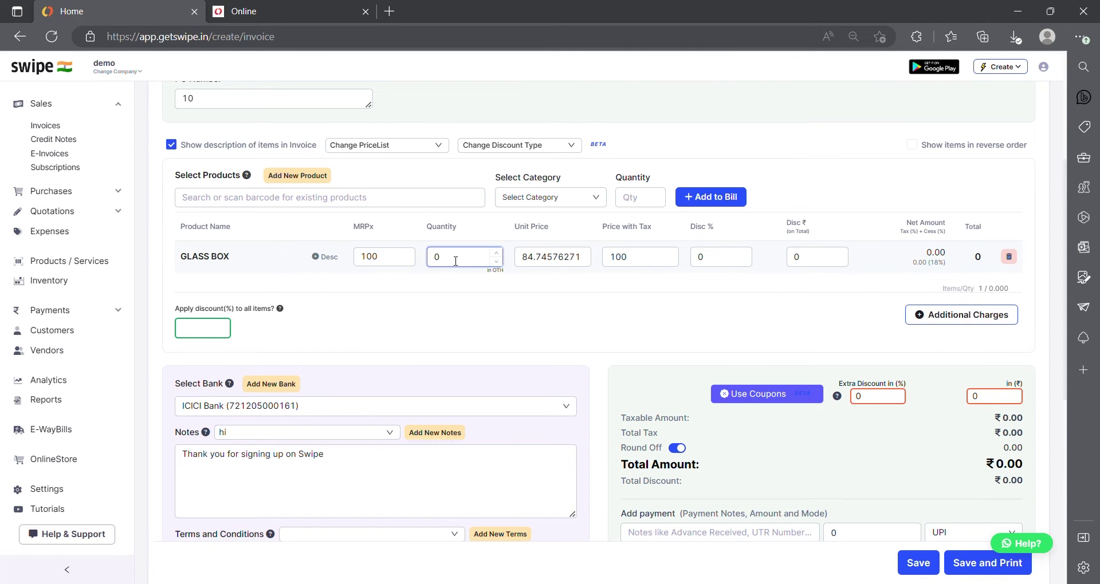
{"action": "type", "text": "70"}
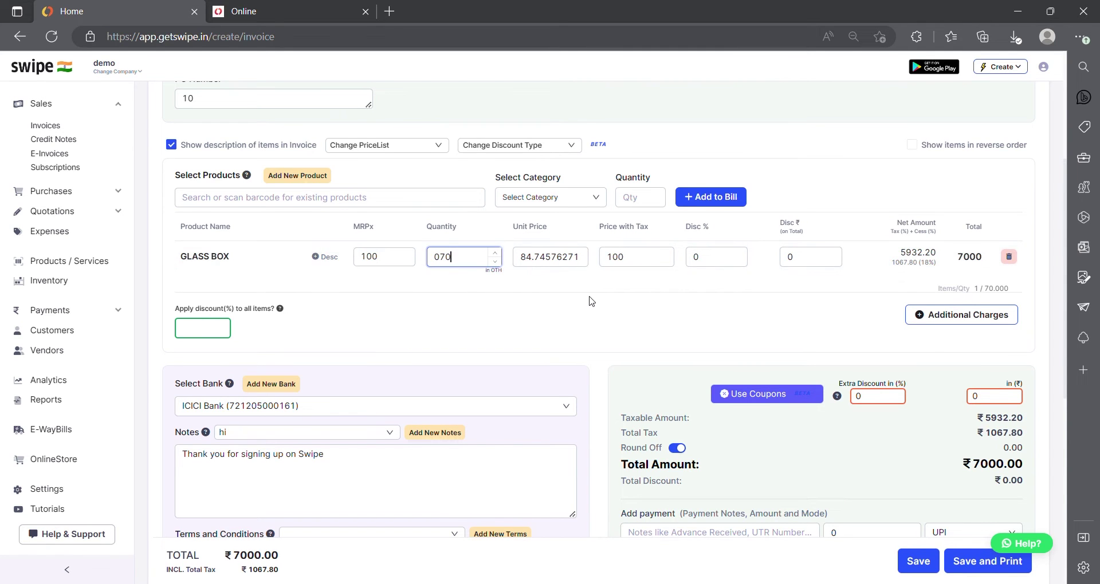
{"action": "scroll", "coordinate": [590, 299], "scroll_direction": "down", "scroll_amount": 3}
{"action": "left_click", "coordinate": [270, 302]}
{"action": "left_click", "coordinate": [278, 397]}
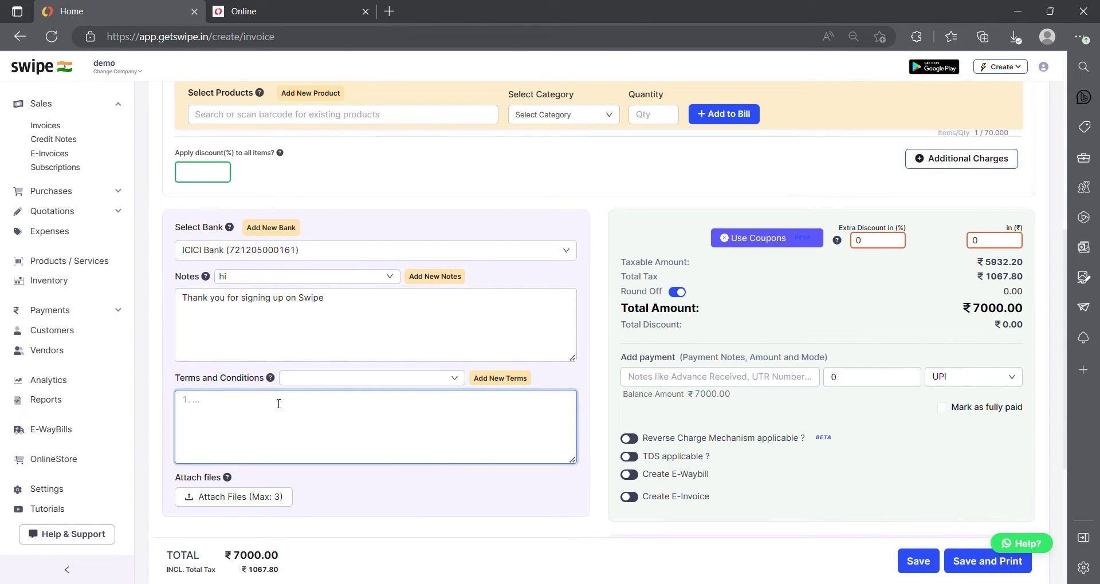
{"action": "left_click", "coordinate": [428, 276]}
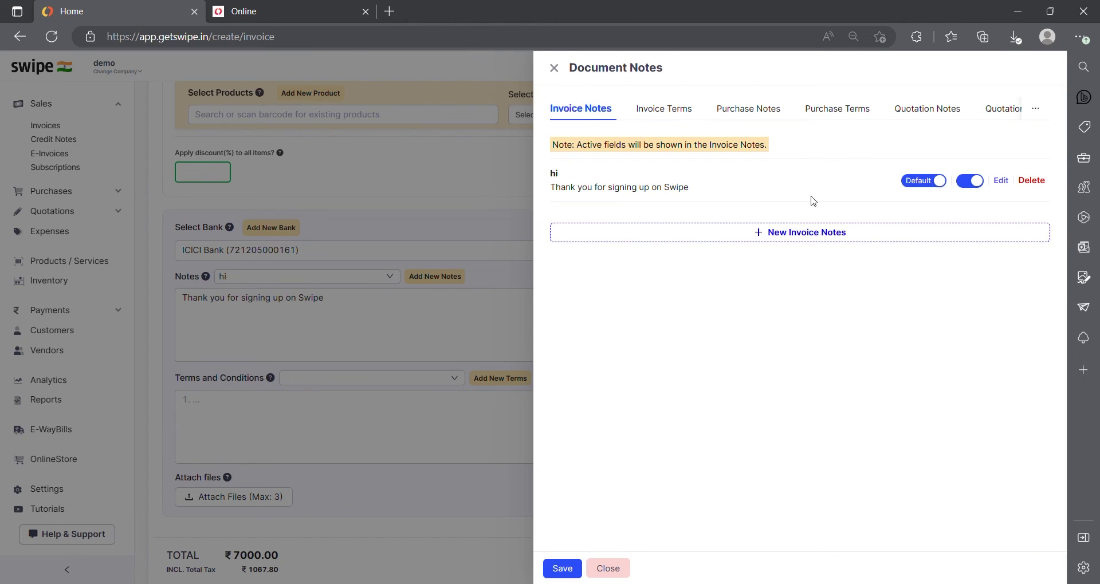
{"action": "left_click", "coordinate": [497, 190]}
{"action": "left_click", "coordinate": [419, 252]}
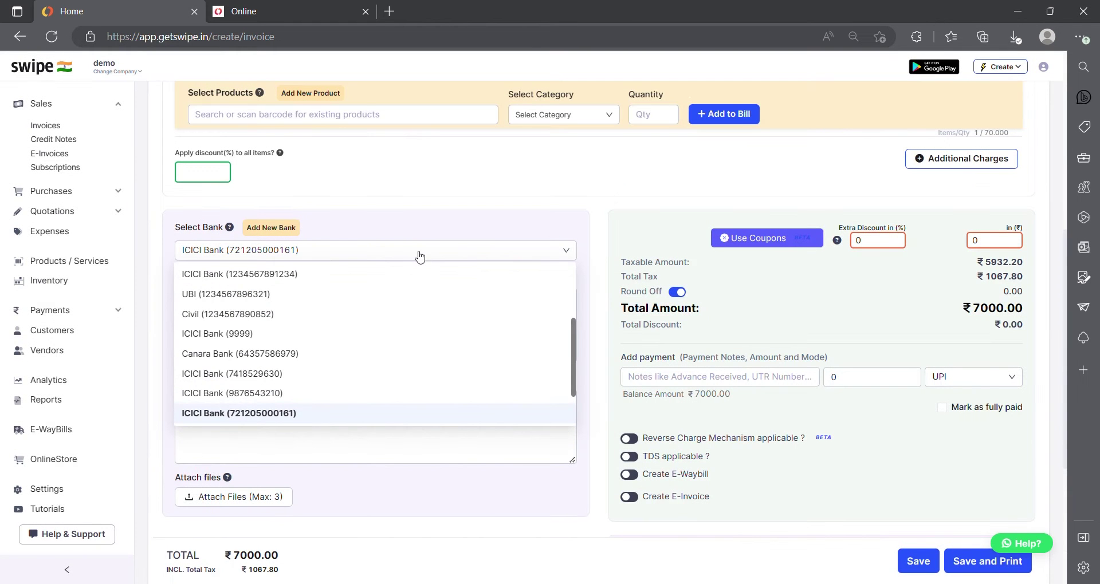
{"action": "left_click", "coordinate": [437, 216]}
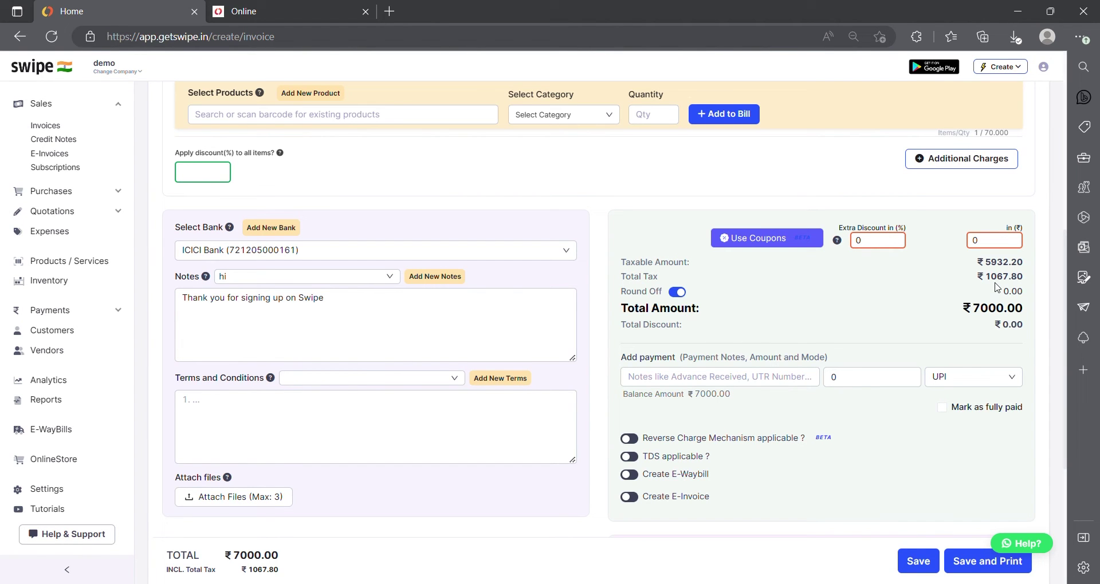
{"action": "scroll", "coordinate": [997, 286], "scroll_direction": "down", "scroll_amount": 4}
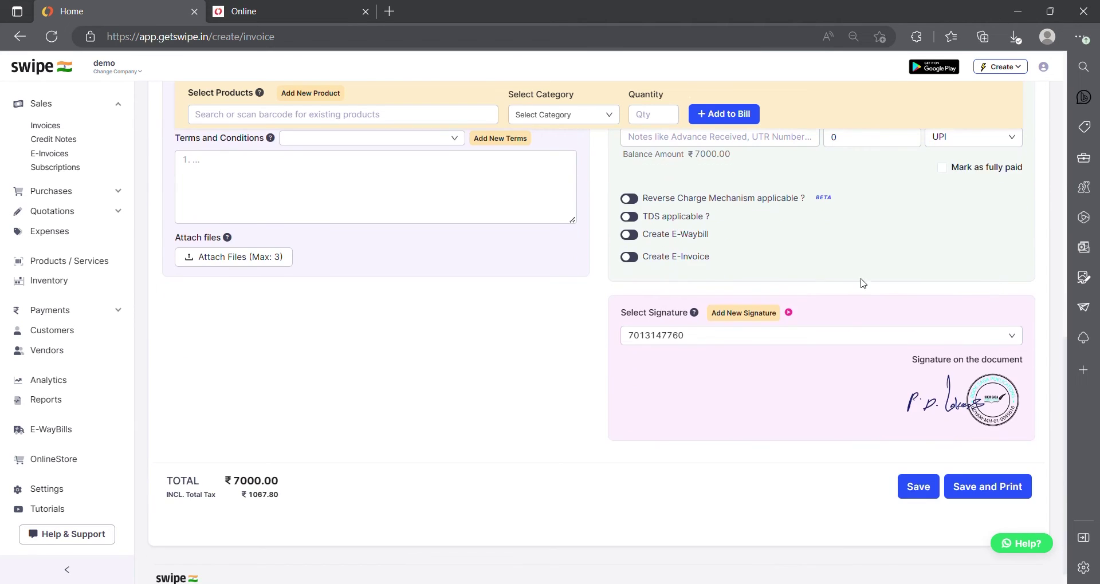
{"action": "left_click", "coordinate": [744, 338]}
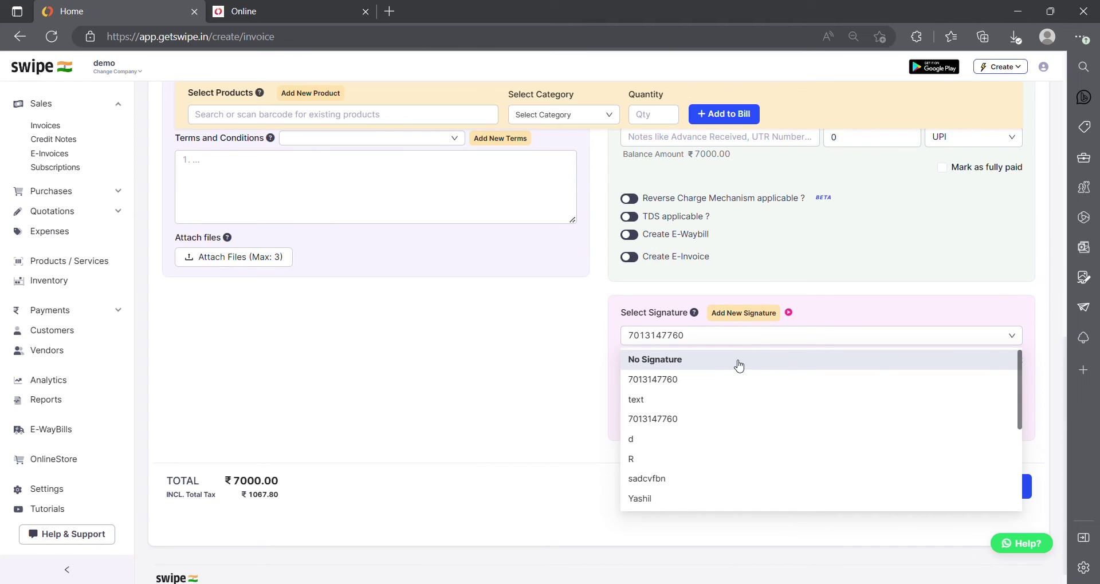
{"action": "left_click", "coordinate": [752, 314]}
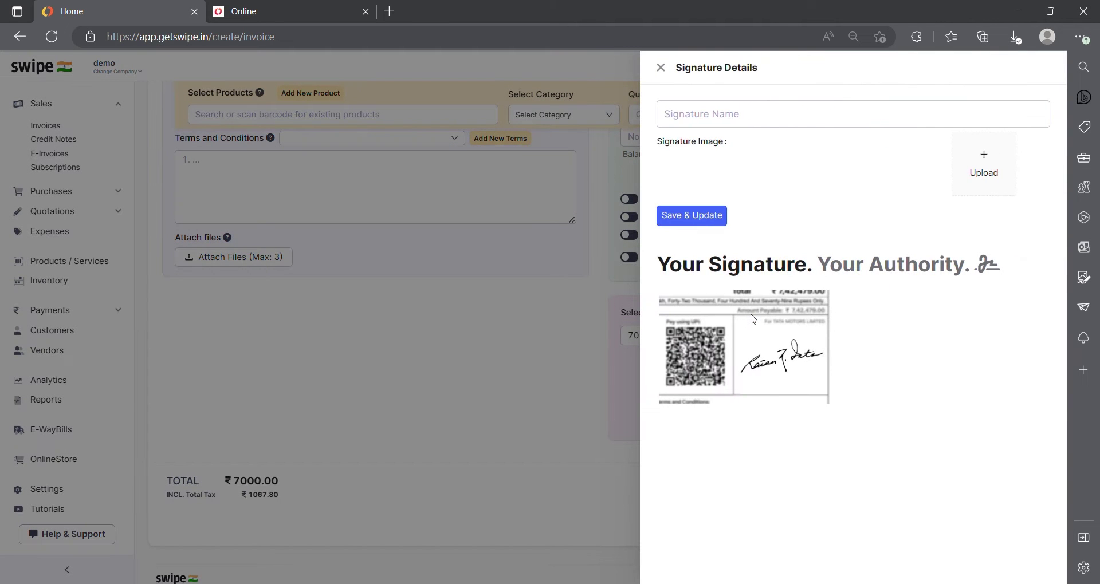
{"action": "left_click", "coordinate": [585, 311]}
Step: Save the invoice and apply the Elegant with Images template
{"action": "left_click", "coordinate": [1006, 488]}
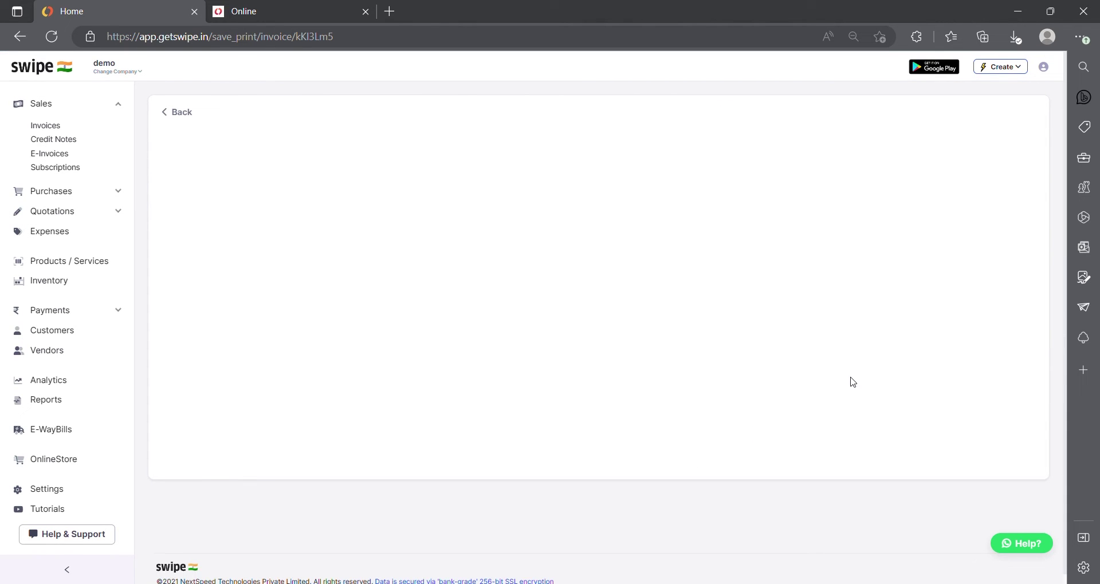
{"action": "scroll", "coordinate": [799, 332], "scroll_direction": "down", "scroll_amount": 1}
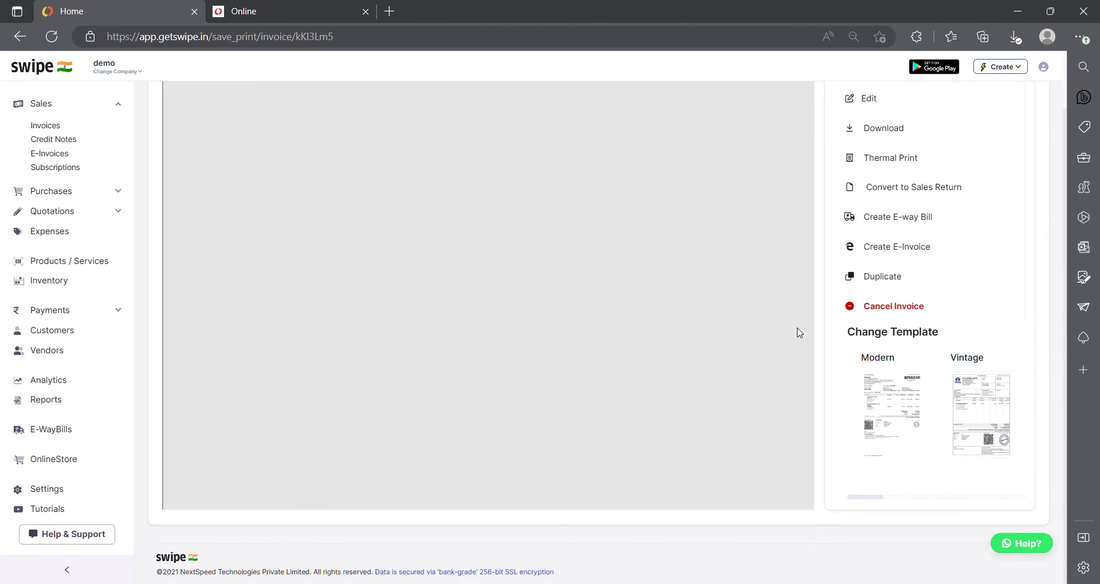
{"action": "left_click_drag", "start_coordinate": [813, 279], "coordinate": [800, 397]}
{"action": "scroll", "coordinate": [799, 395], "scroll_direction": "up", "scroll_amount": 4}
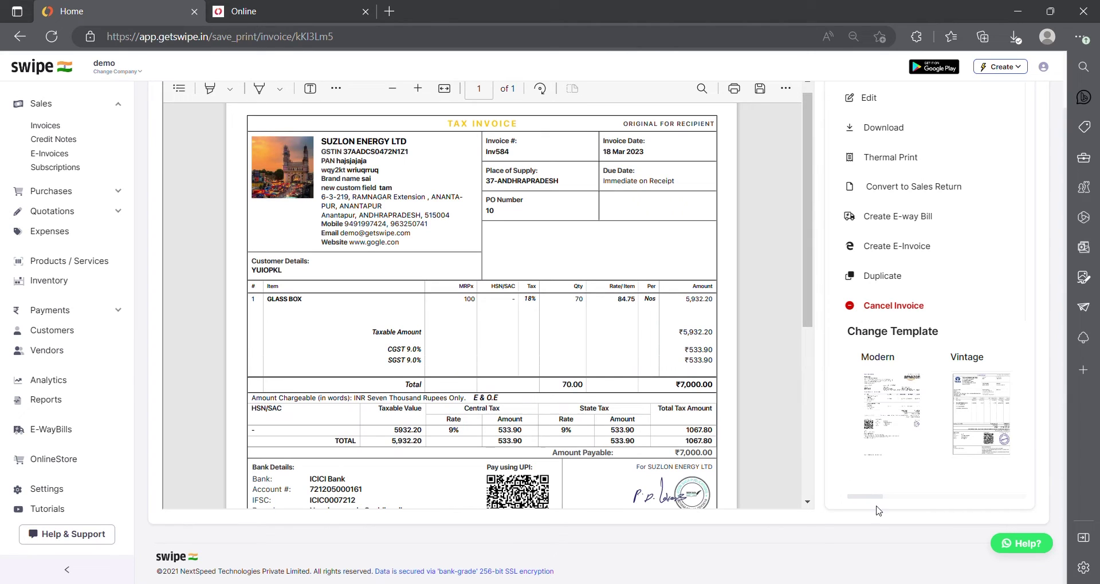
{"action": "left_click_drag", "start_coordinate": [866, 497], "coordinate": [996, 515]}
{"action": "left_click", "coordinate": [897, 438]}
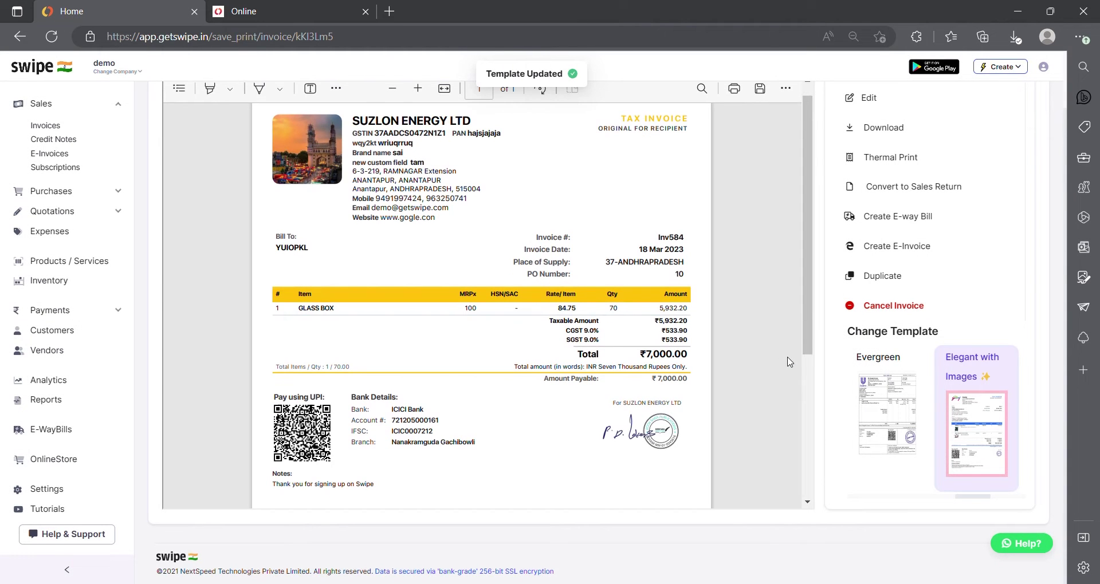
Step: Open the Create E-way Bill form for invoice Inv584
{"action": "scroll", "coordinate": [808, 400], "scroll_direction": "down", "scroll_amount": 2}
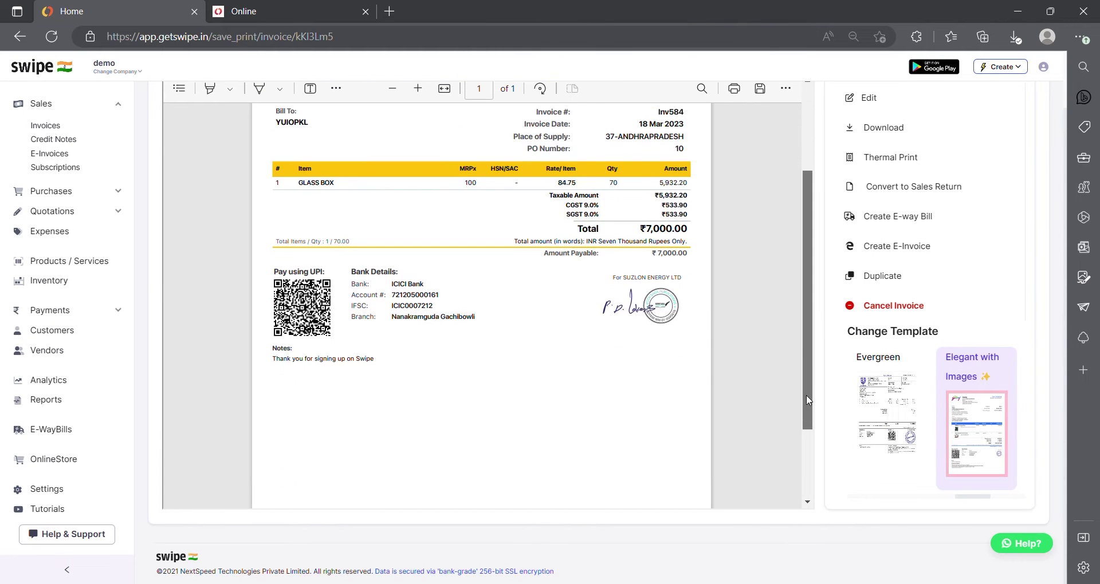
{"action": "scroll", "coordinate": [809, 400], "scroll_direction": "up", "scroll_amount": 2}
{"action": "scroll", "coordinate": [940, 319], "scroll_direction": "up", "scroll_amount": 1}
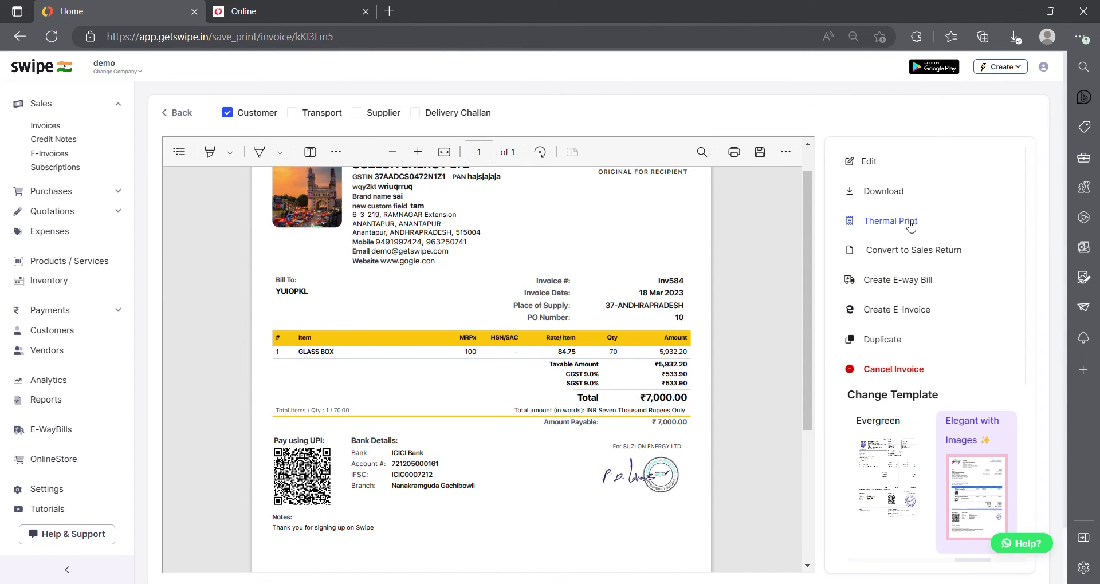
{"action": "left_click", "coordinate": [910, 289]}
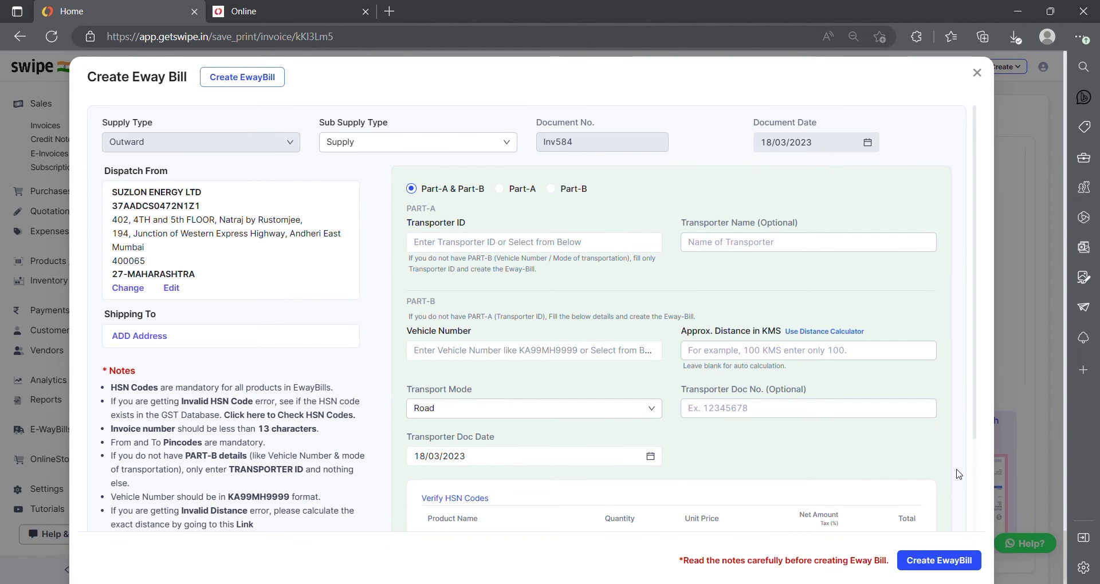
Step: Close the e-way bill form without creating it and go back to the Sales list
{"action": "left_click", "coordinate": [977, 72]}
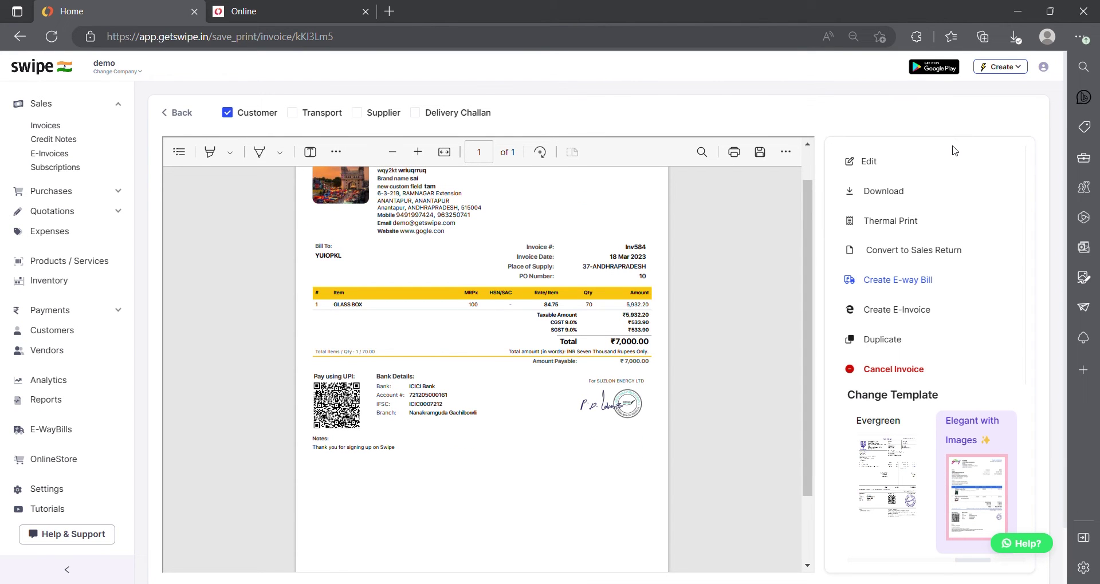
{"action": "scroll", "coordinate": [954, 150], "scroll_direction": "down", "scroll_amount": 2}
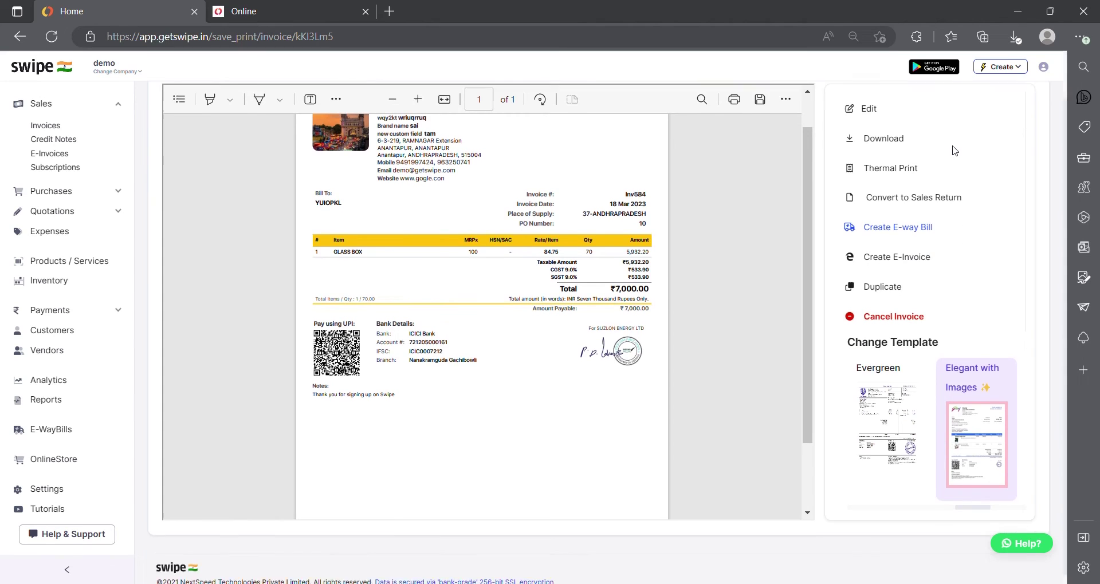
{"action": "scroll", "coordinate": [954, 176], "scroll_direction": "up", "scroll_amount": 2}
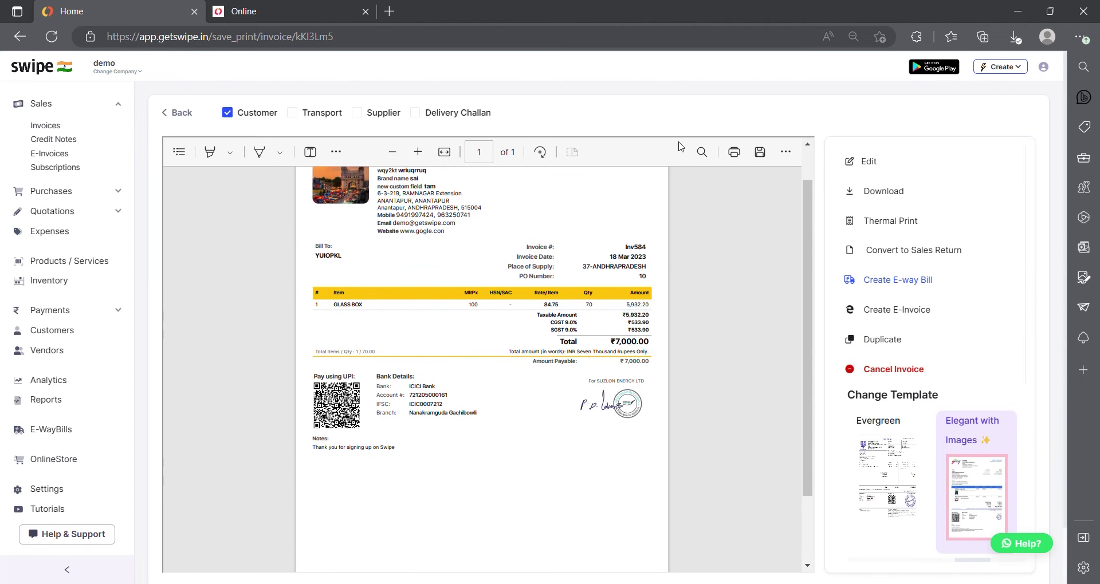
{"action": "left_click", "coordinate": [174, 117]}
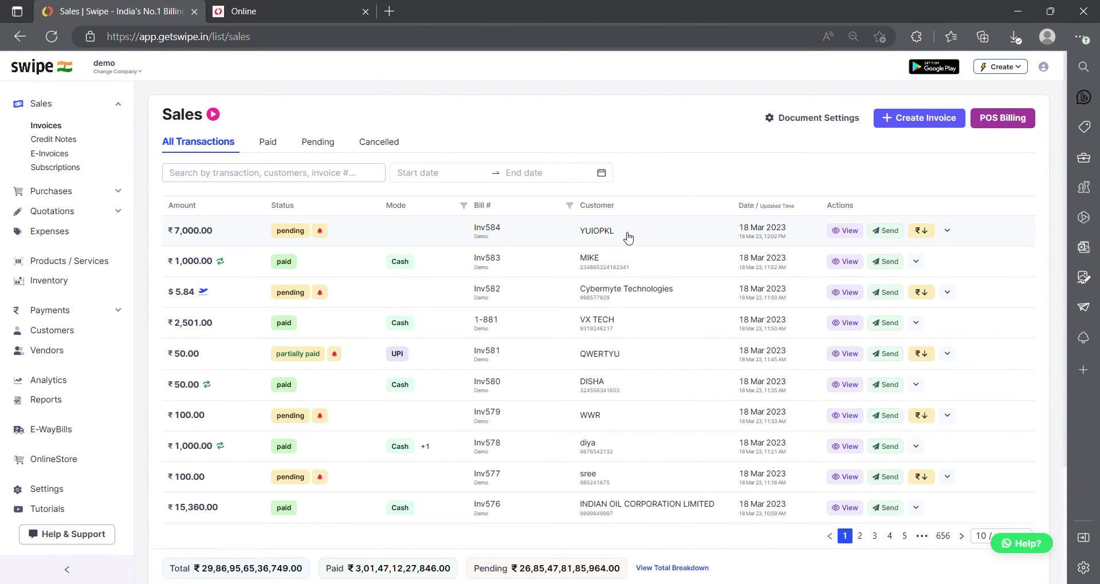
Step: After previewing Inv584, change its payment amount from 7000 to 5000 and update the payment
{"action": "left_click", "coordinate": [858, 232]}
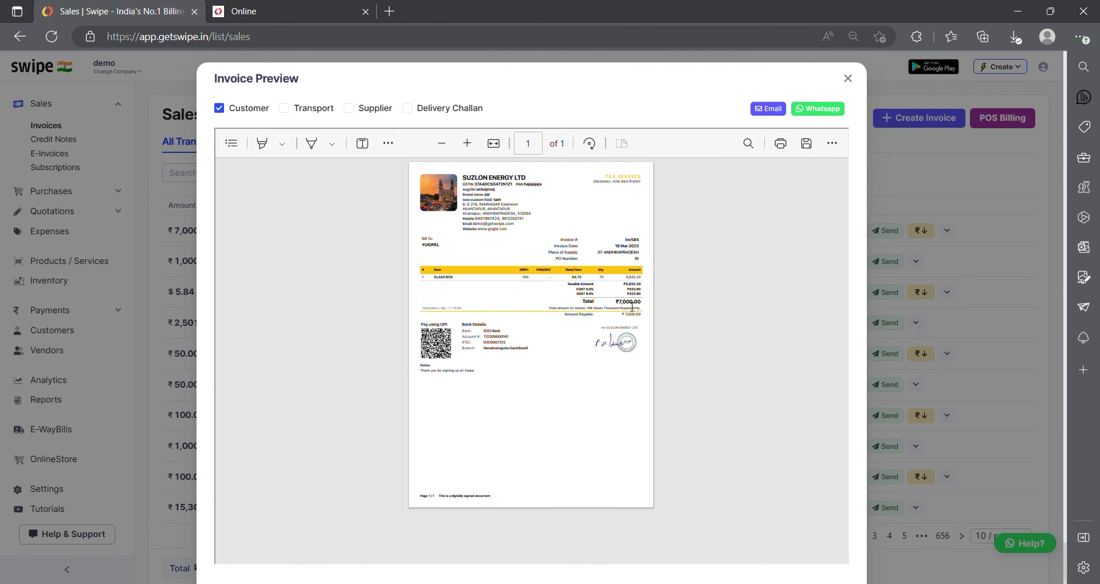
{"action": "left_click", "coordinate": [848, 78]}
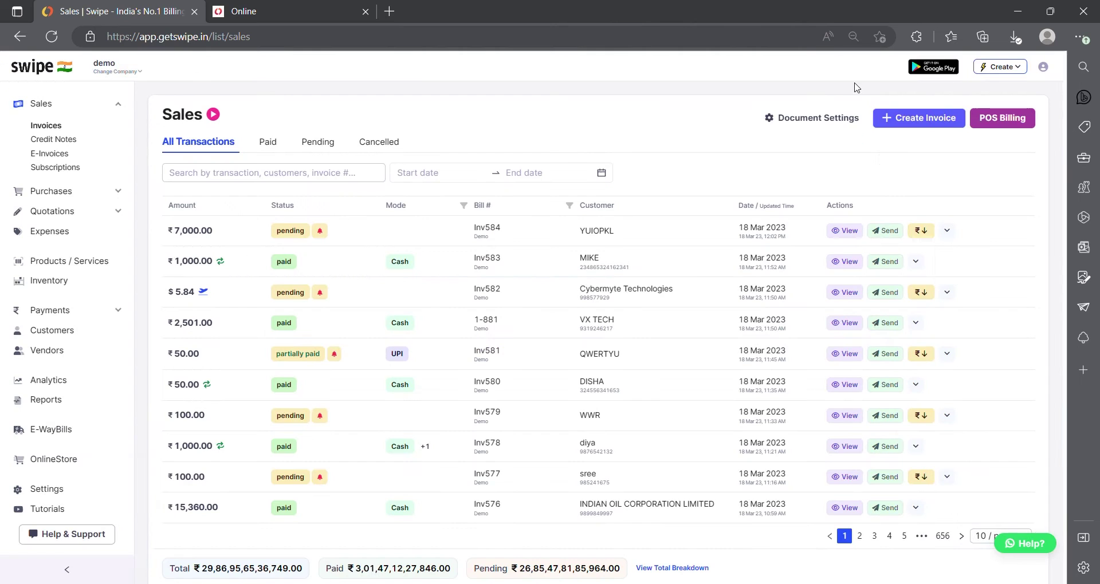
{"action": "left_click", "coordinate": [924, 231]}
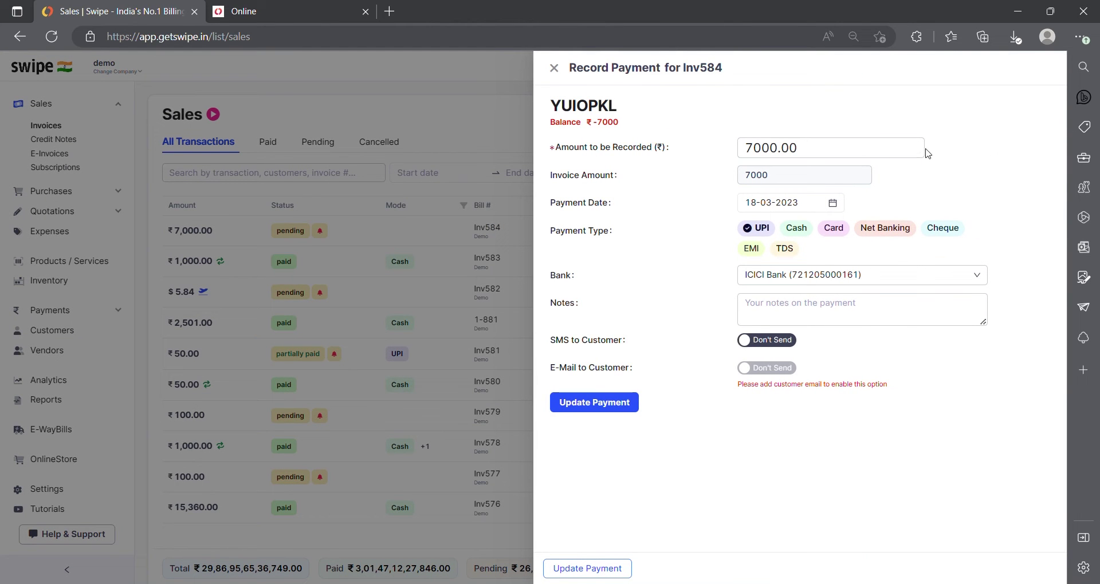
{"action": "left_click", "coordinate": [760, 150]}
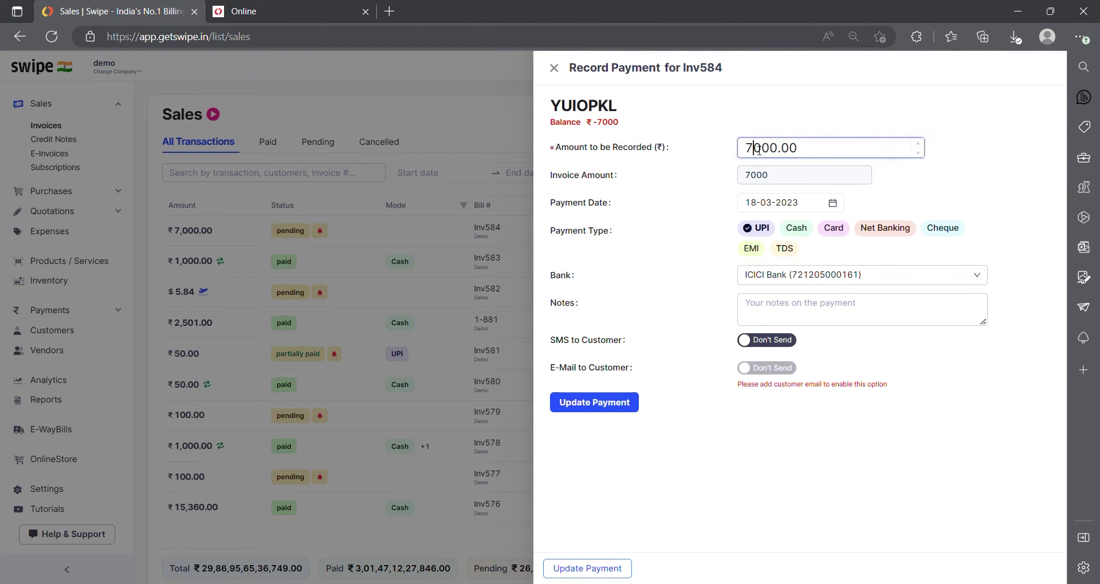
{"action": "key", "text": "BackSpace"}
{"action": "type", "text": "5"}
{"action": "left_click", "coordinate": [627, 404]}
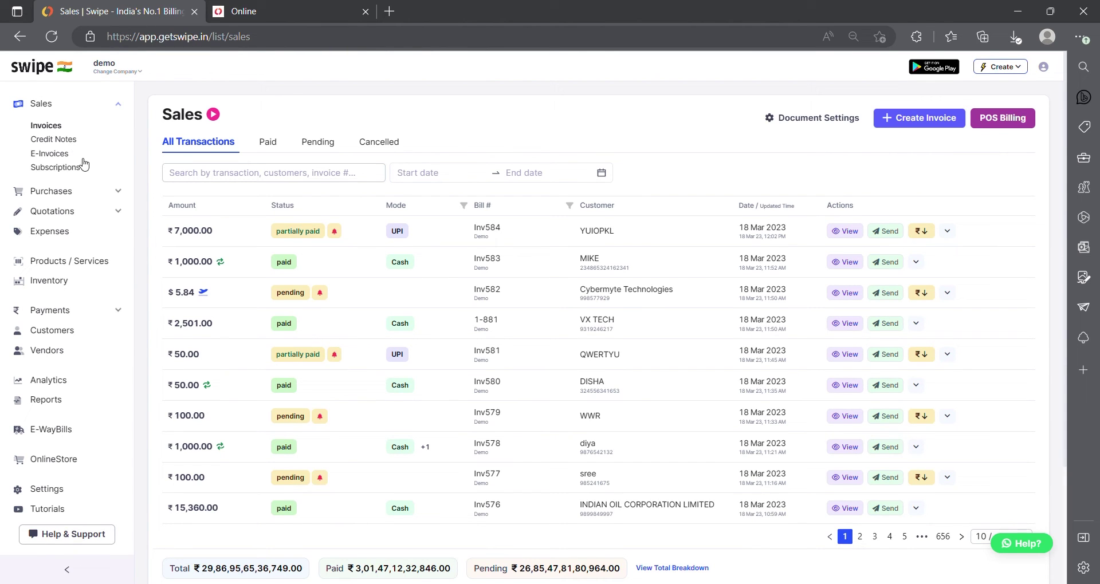
Step: Open the Purchases list and start a new purchase
{"action": "left_click", "coordinate": [102, 197]}
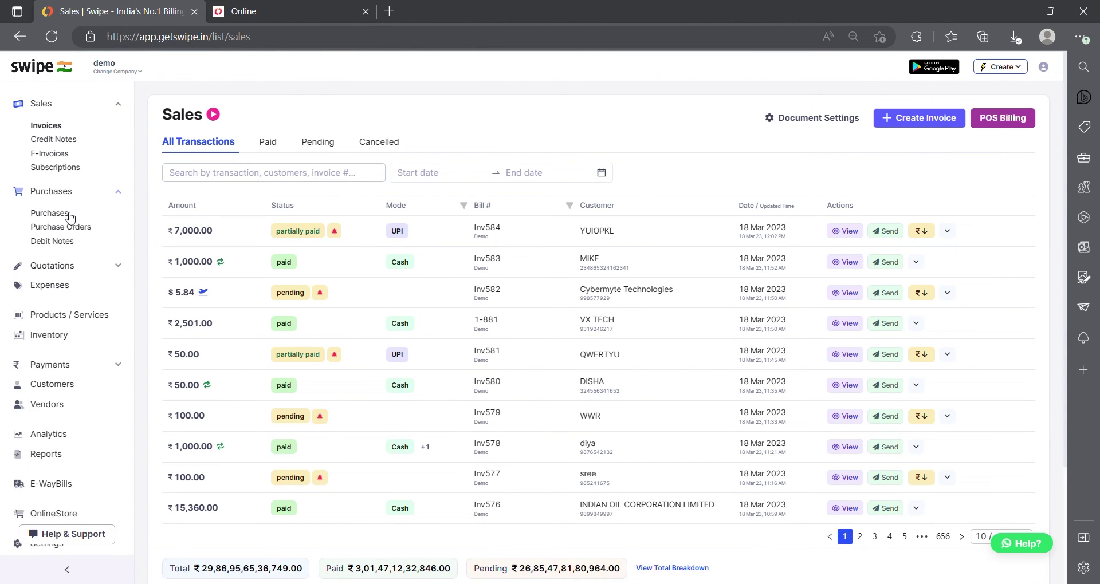
{"action": "left_click", "coordinate": [79, 213]}
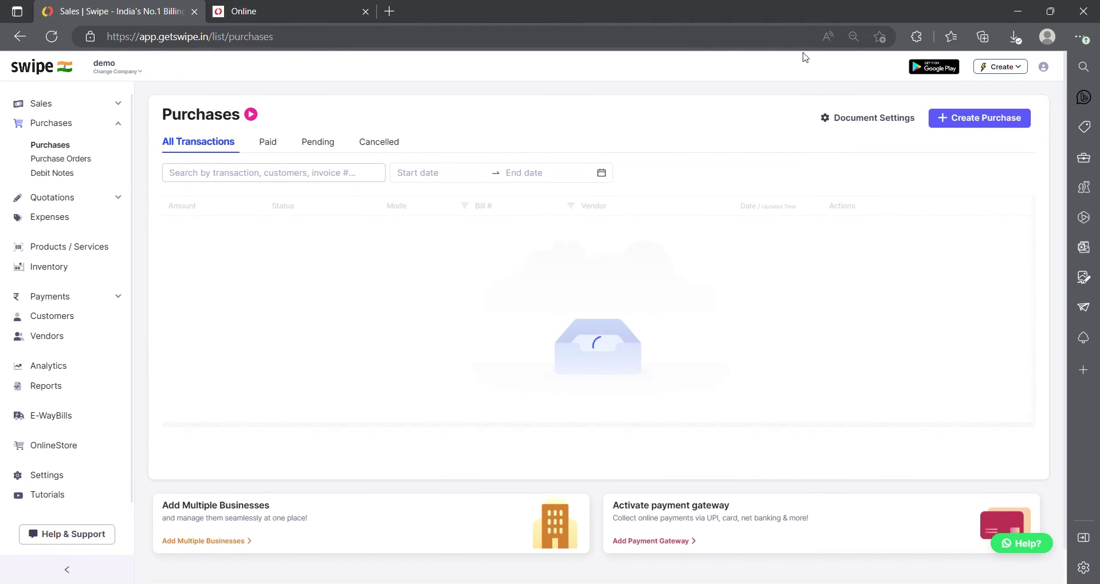
{"action": "left_click", "coordinate": [996, 122]}
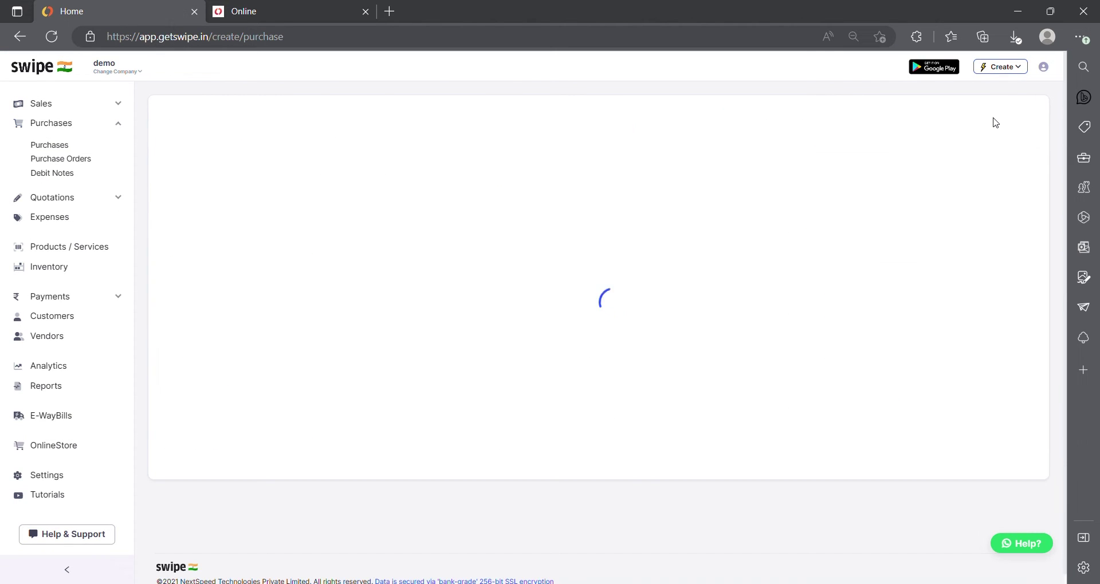
{"action": "scroll", "coordinate": [512, 234], "scroll_direction": "down", "scroll_amount": 3}
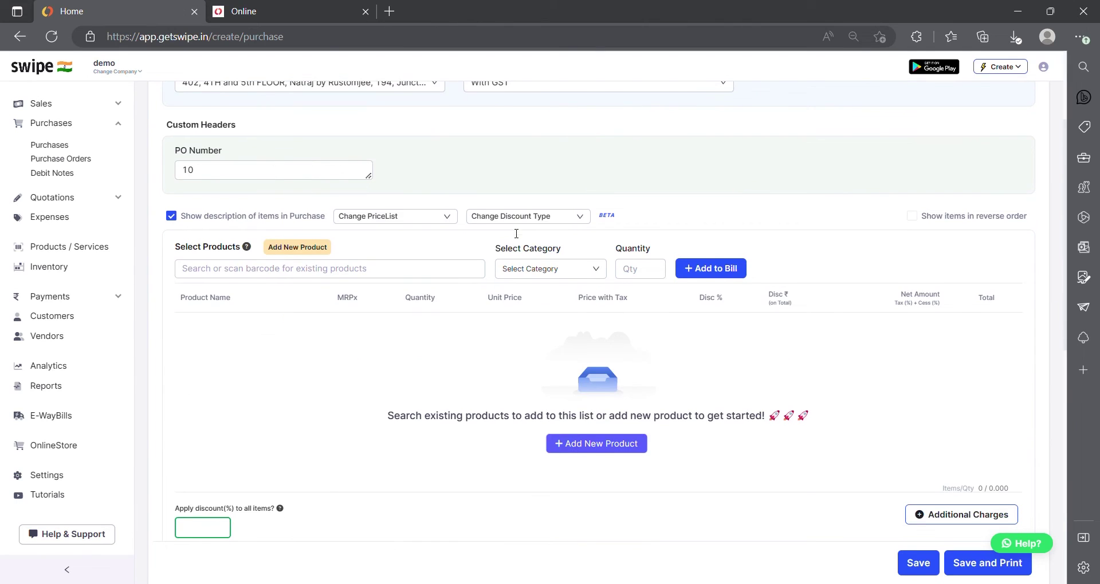
{"action": "scroll", "coordinate": [512, 233], "scroll_direction": "up", "scroll_amount": 3}
Step: Look through the vendor and product dropdowns, then go to Quotations
{"action": "left_click", "coordinate": [321, 200]}
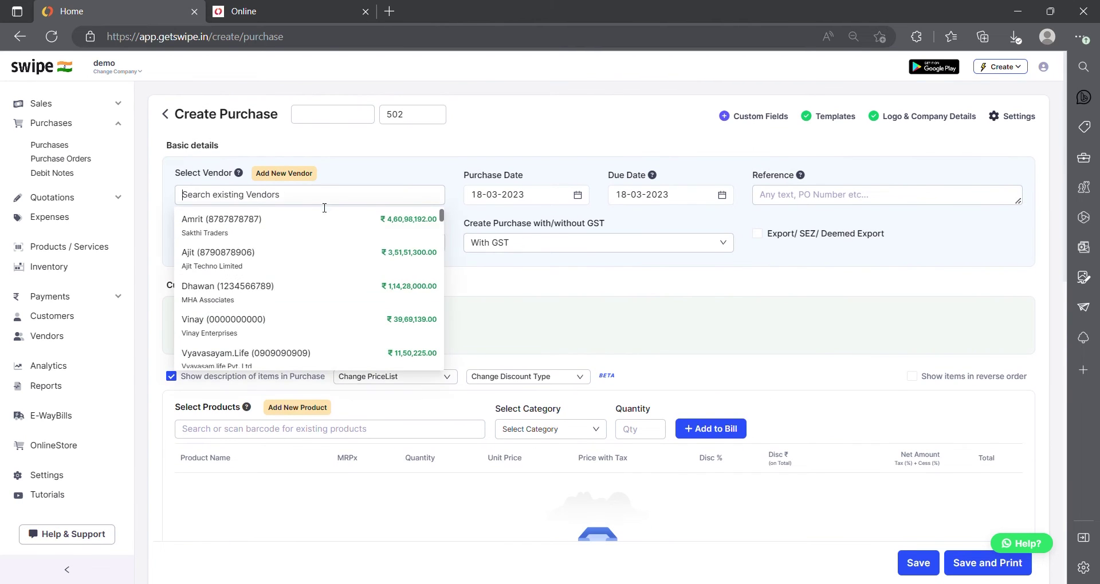
{"action": "left_click", "coordinate": [395, 184]}
{"action": "left_click", "coordinate": [344, 429]}
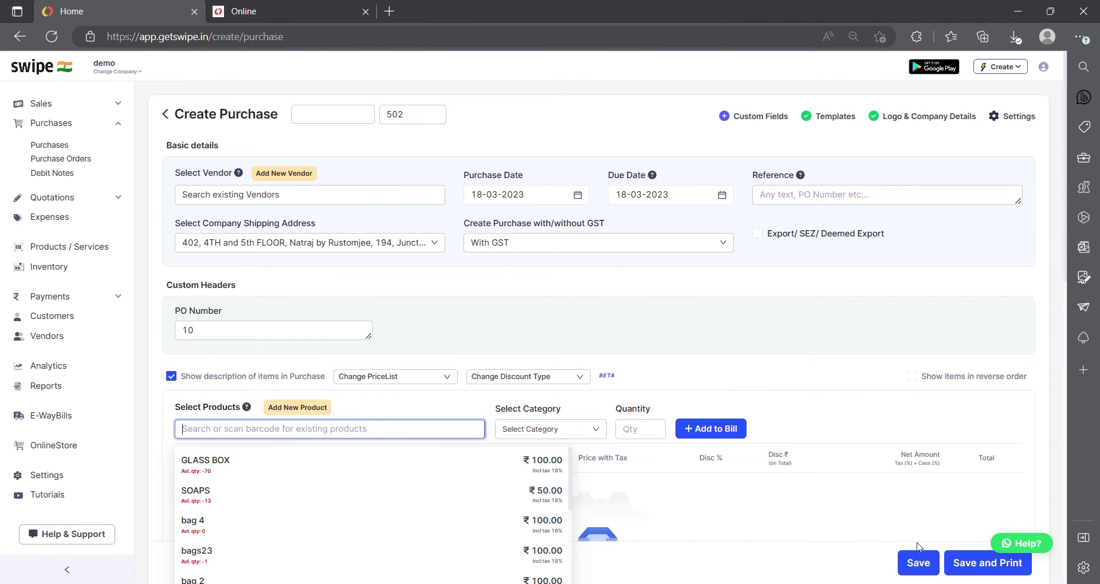
{"action": "left_click", "coordinate": [560, 275]}
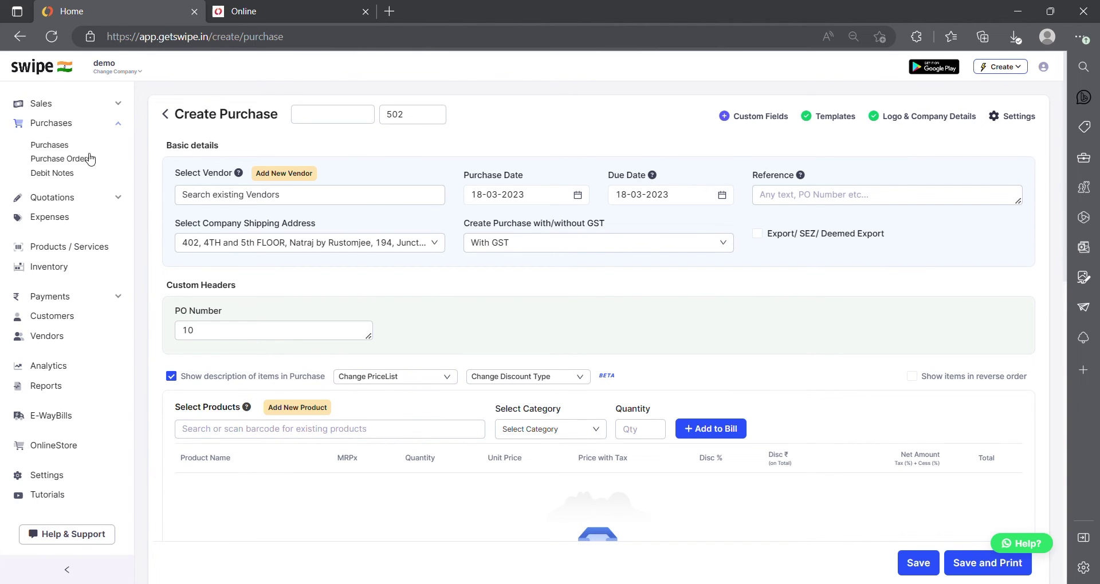
{"action": "left_click", "coordinate": [74, 197]}
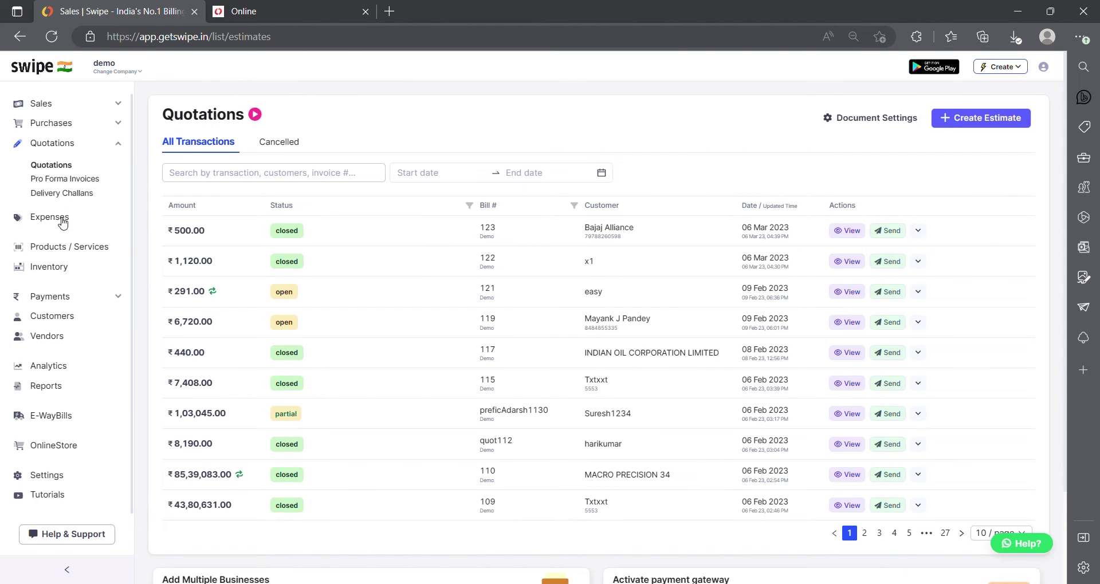
Step: Start a new expense with an amount of 8000
{"action": "left_click", "coordinate": [63, 219]}
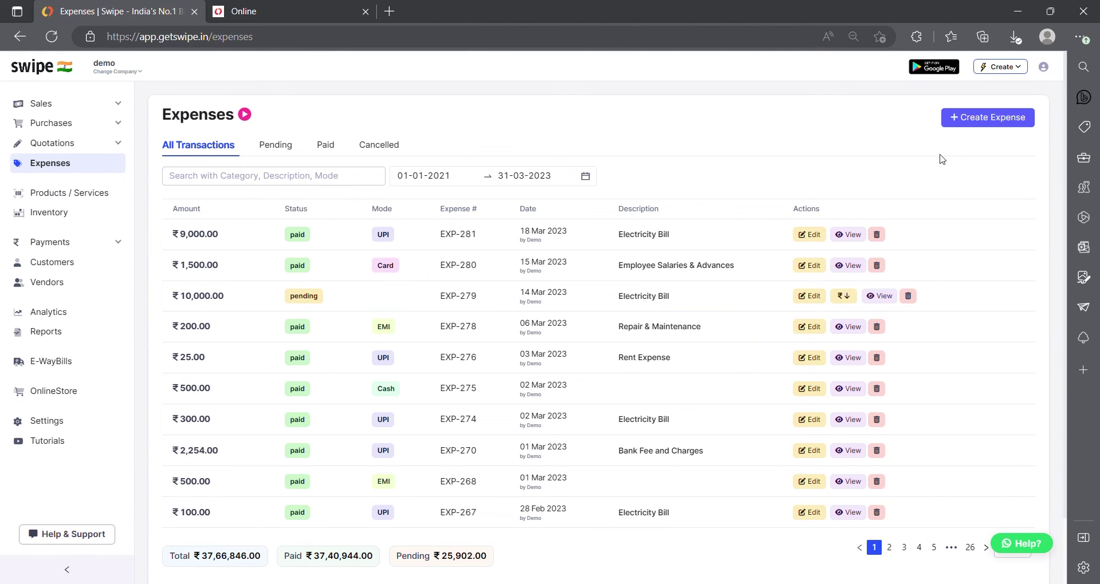
{"action": "left_click", "coordinate": [977, 121]}
{"action": "left_click", "coordinate": [870, 116]}
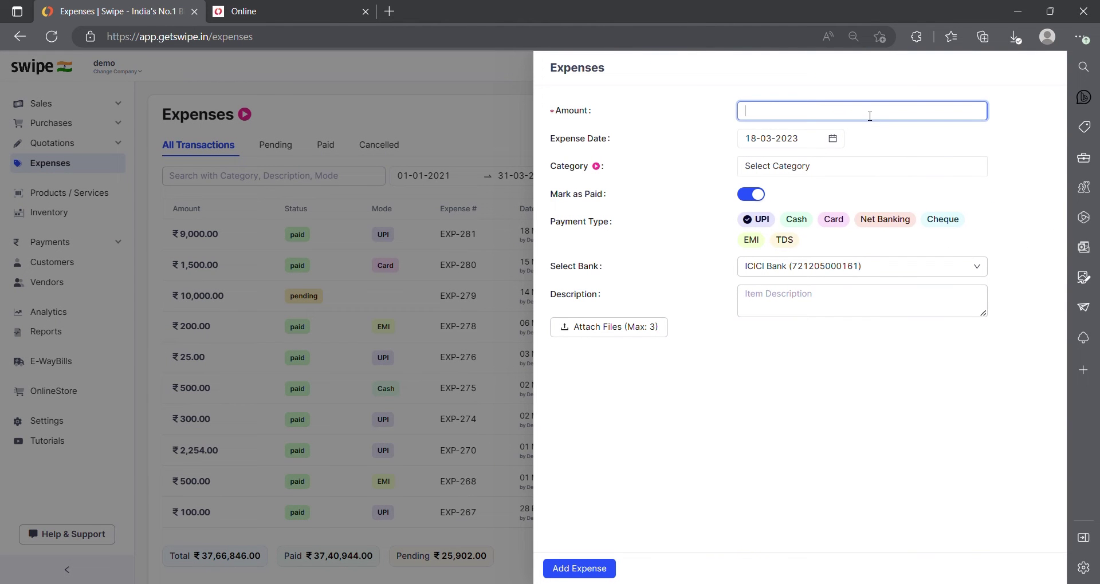
{"action": "type", "text": "8000"}
Step: Categorise it as Electricity Bill, pay by Net Banking, save, then open Products / Services
{"action": "left_click", "coordinate": [849, 167]}
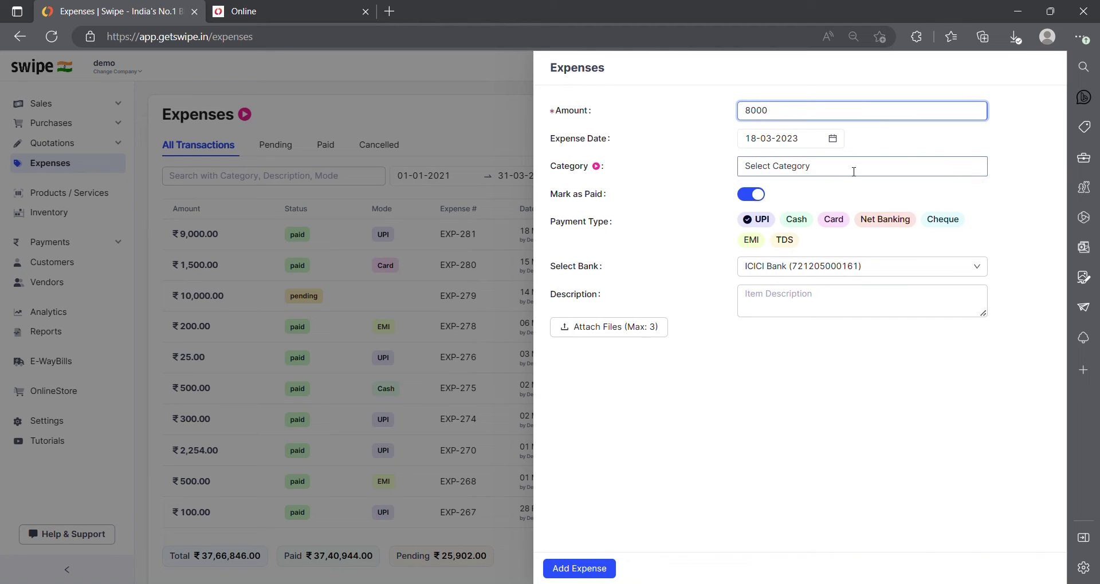
{"action": "left_click", "coordinate": [839, 215]}
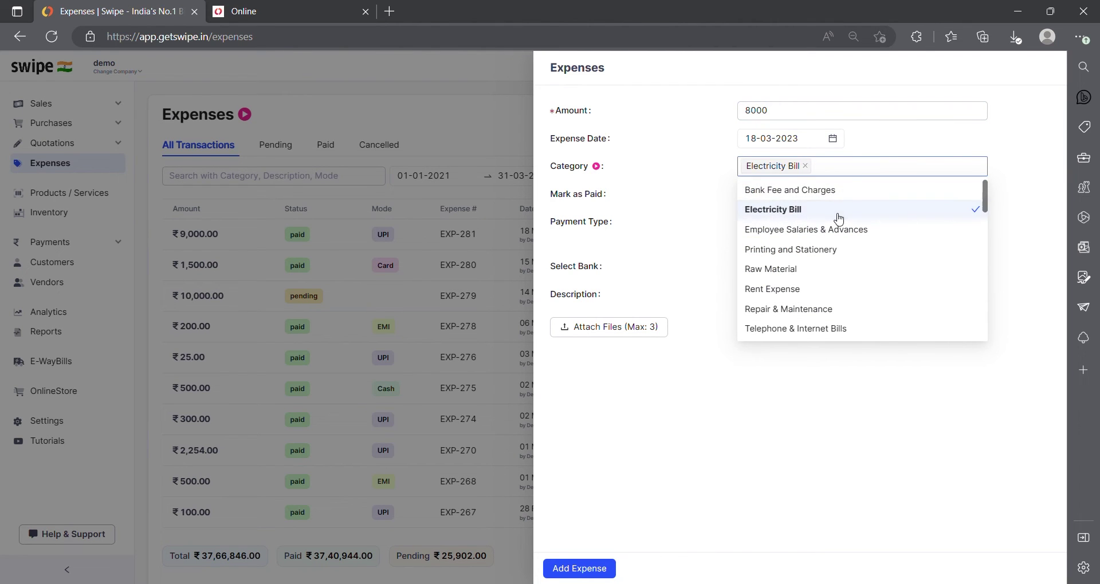
{"action": "left_click", "coordinate": [877, 148]}
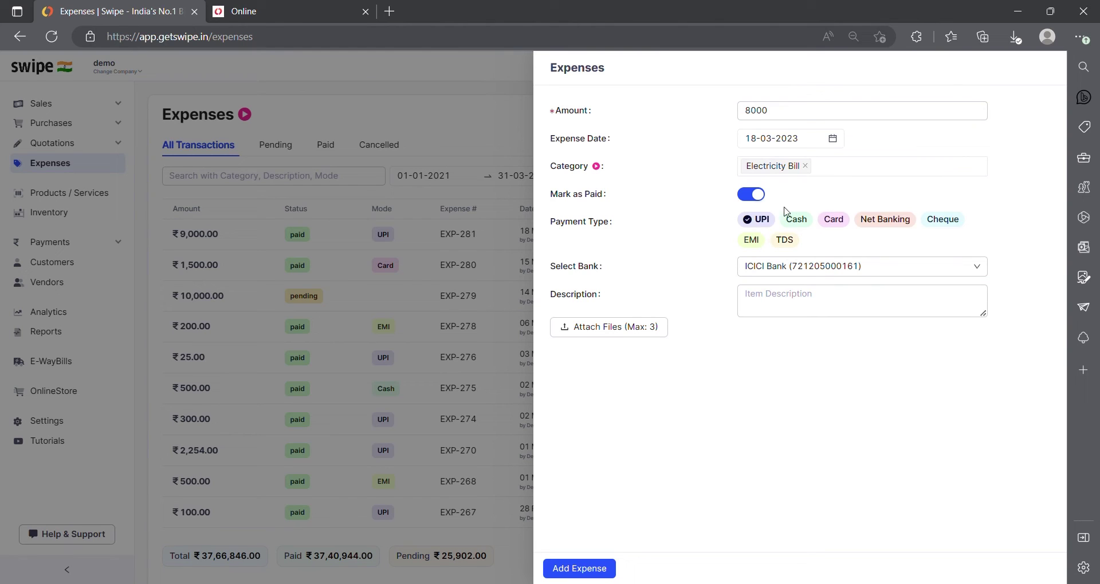
{"action": "left_click", "coordinate": [874, 221]}
{"action": "left_click", "coordinate": [577, 569]}
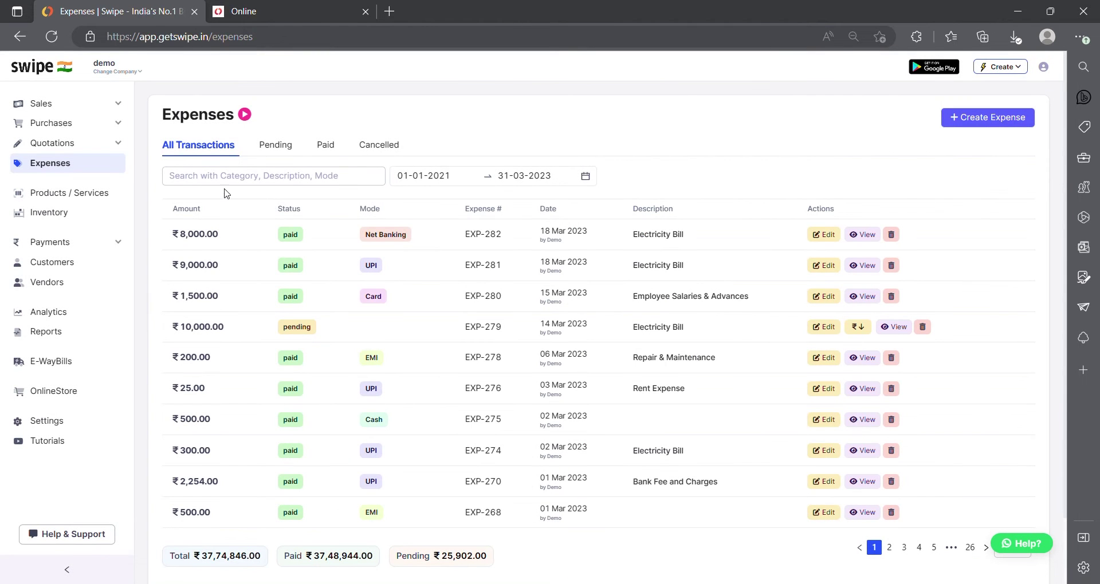
{"action": "left_click", "coordinate": [67, 197]}
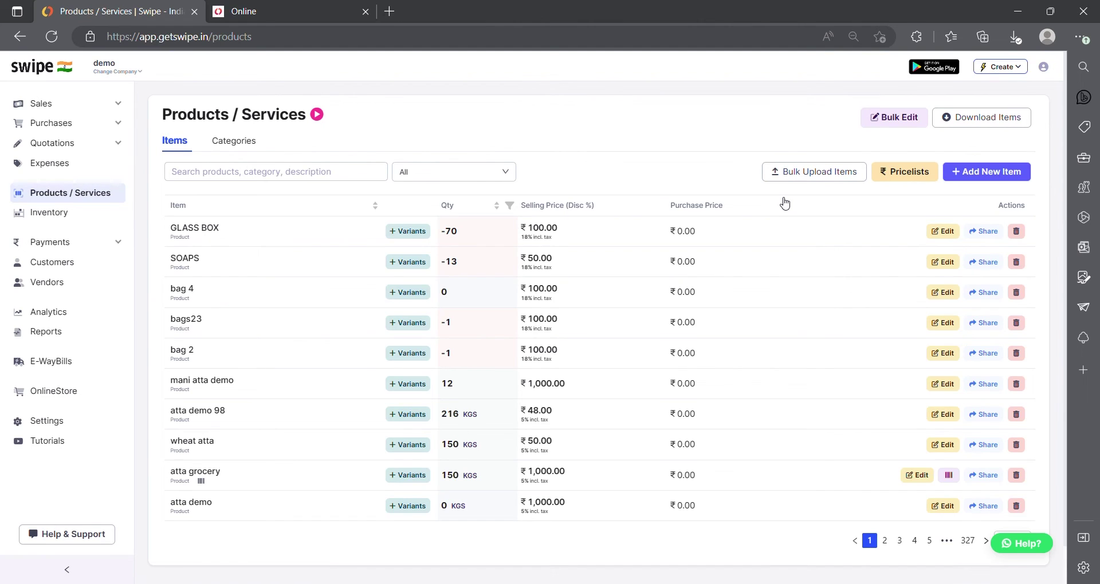
Step: Preview the Bulk Upload Items and Add New Item forms, then open the Inventory stock page
{"action": "left_click", "coordinate": [803, 179]}
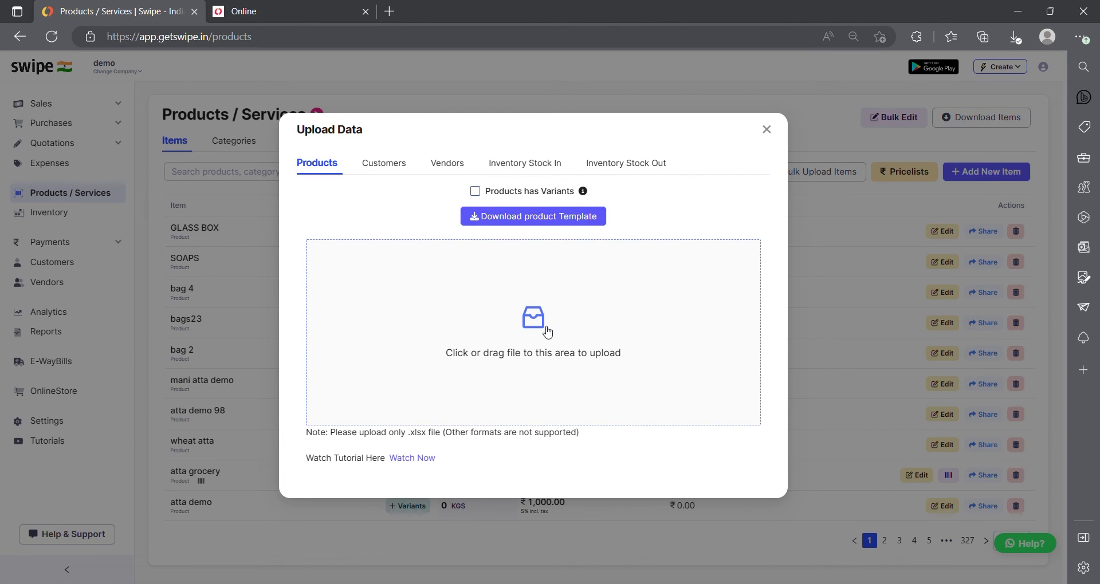
{"action": "left_click", "coordinate": [769, 132]}
{"action": "left_click", "coordinate": [987, 172]}
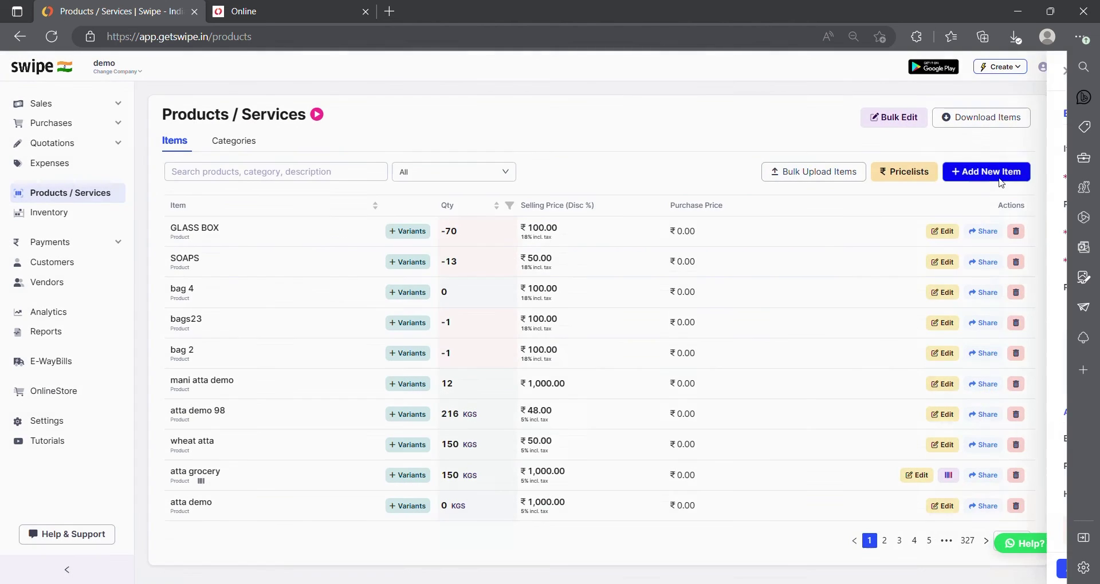
{"action": "left_click", "coordinate": [469, 115]}
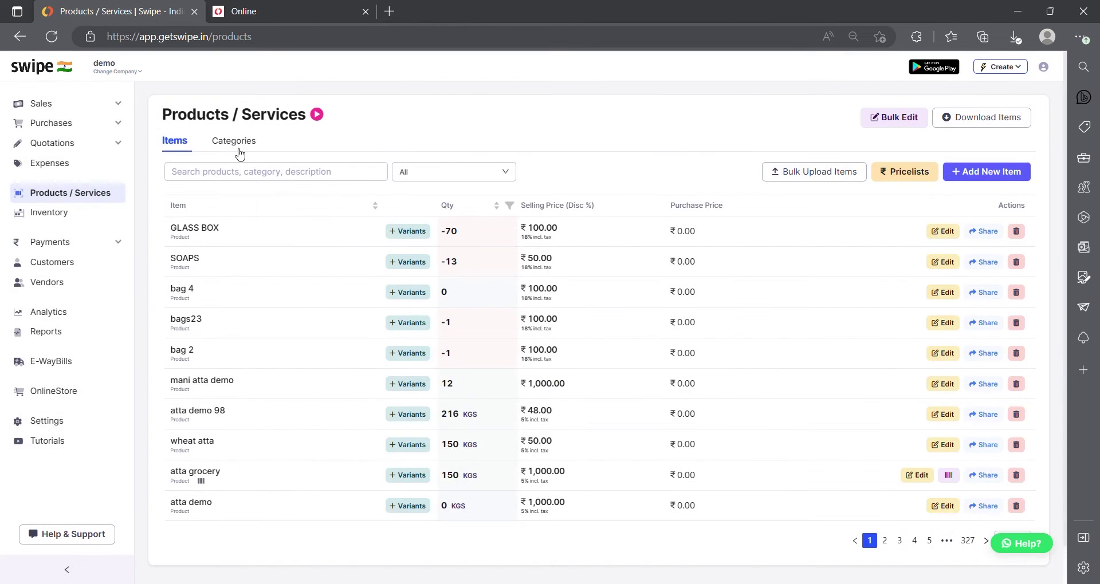
{"action": "left_click", "coordinate": [99, 220]}
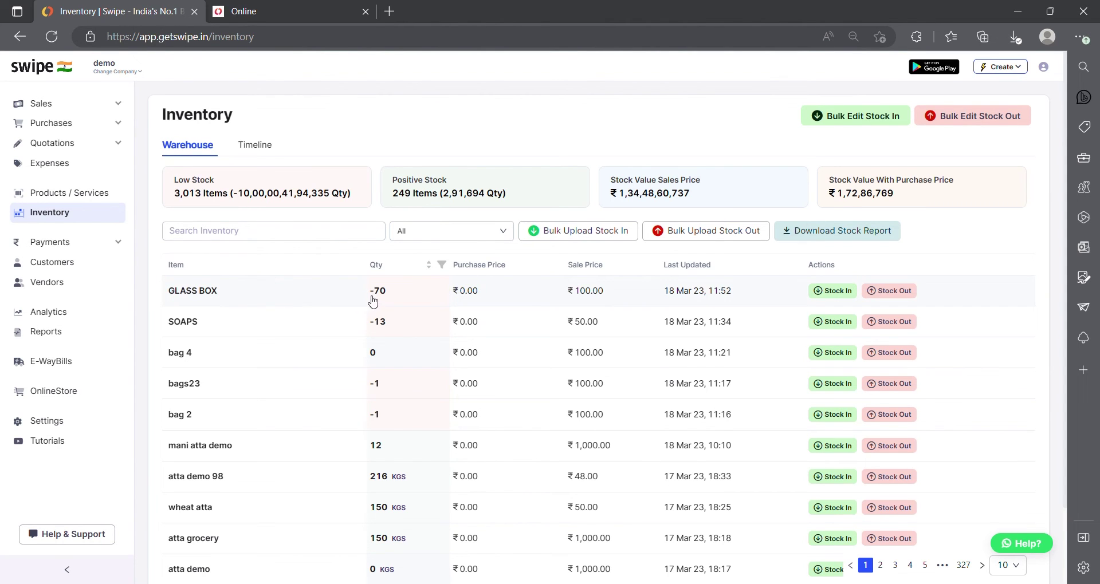
Step: Check the inventory stock in/out Timeline, then go to Payments > Ledgers
{"action": "left_click", "coordinate": [273, 153]}
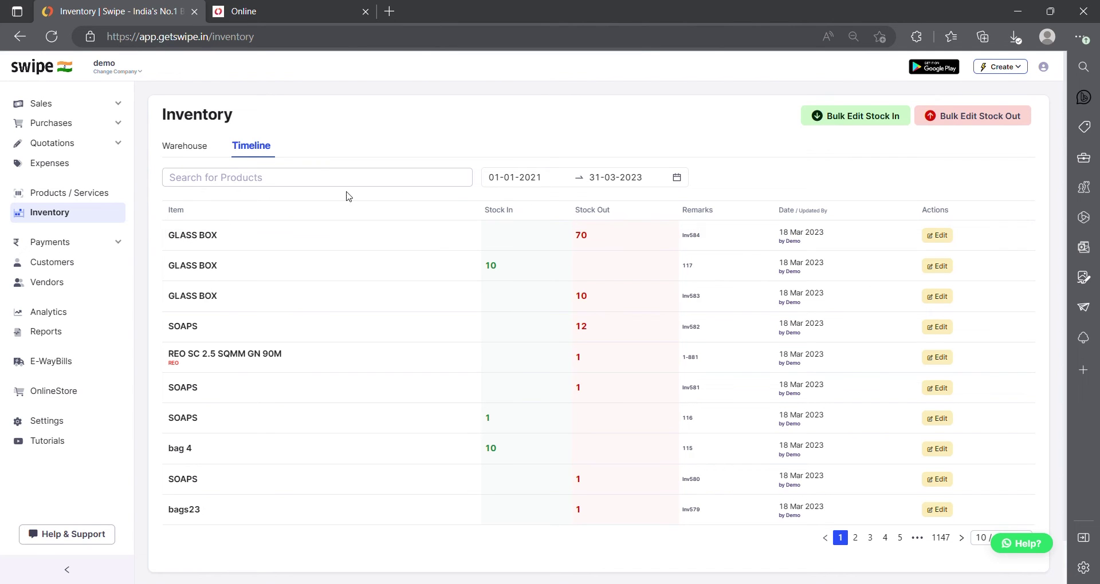
{"action": "left_click", "coordinate": [107, 248]}
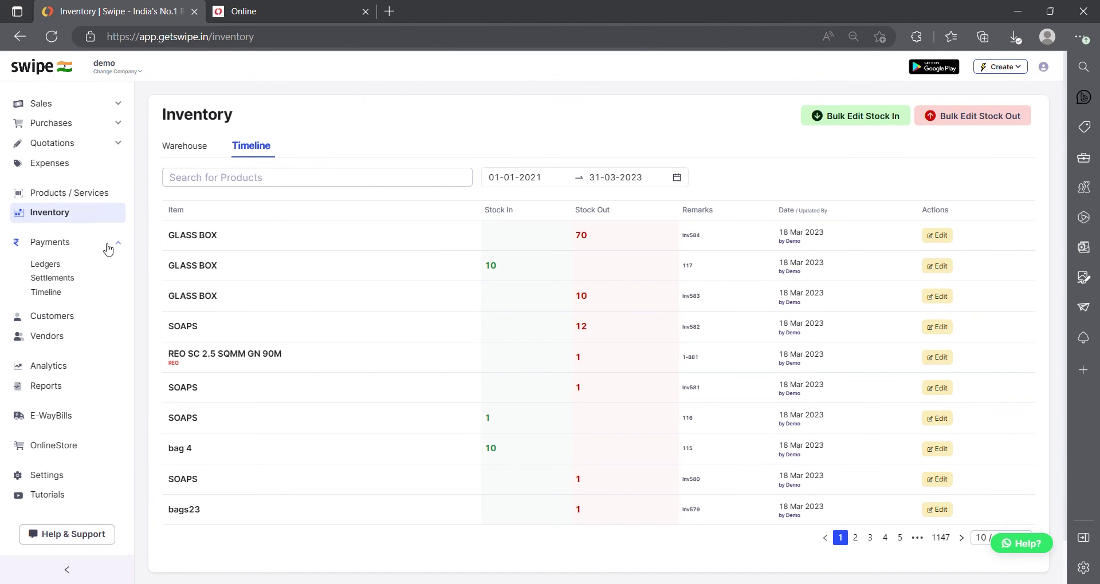
{"action": "left_click", "coordinate": [55, 267]}
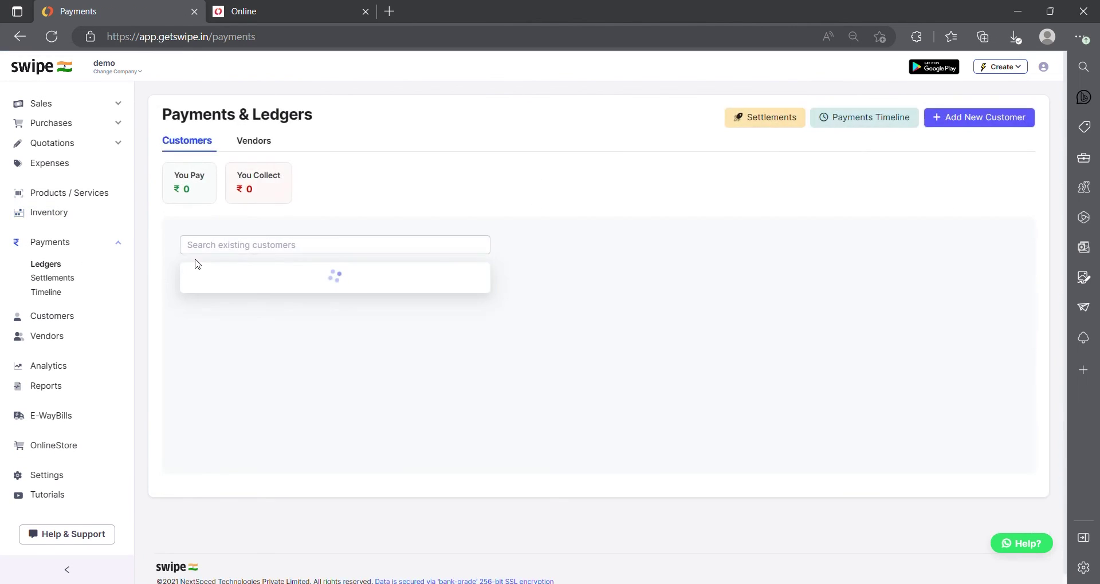
Step: Open the Cybermyte Technologies customer ledger and its Share option, then go to Payments > Settlements
{"action": "left_click", "coordinate": [320, 310]}
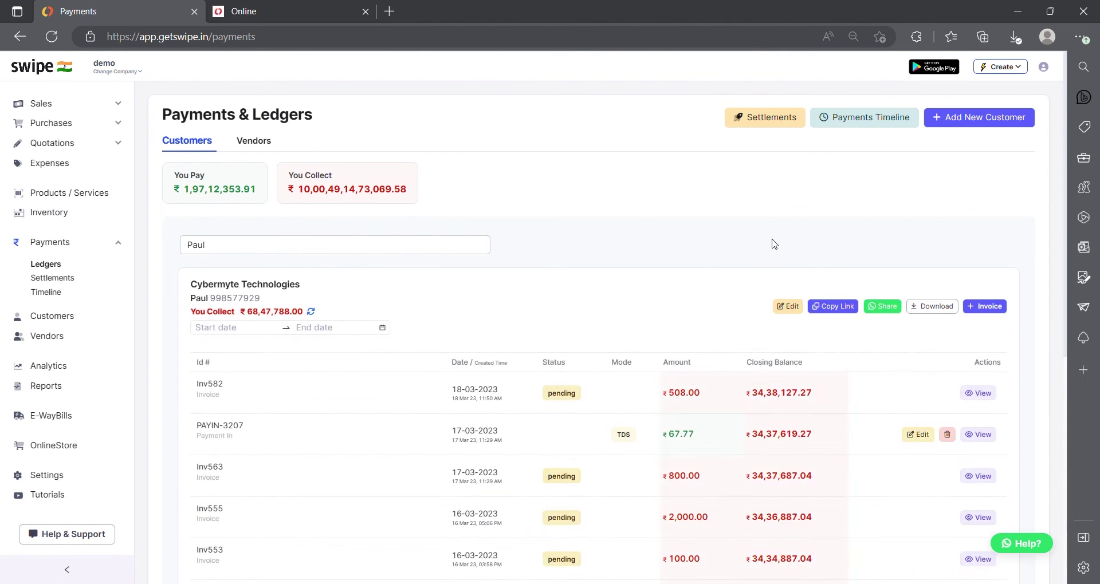
{"action": "left_click", "coordinate": [887, 309]}
{"action": "left_click", "coordinate": [71, 281]}
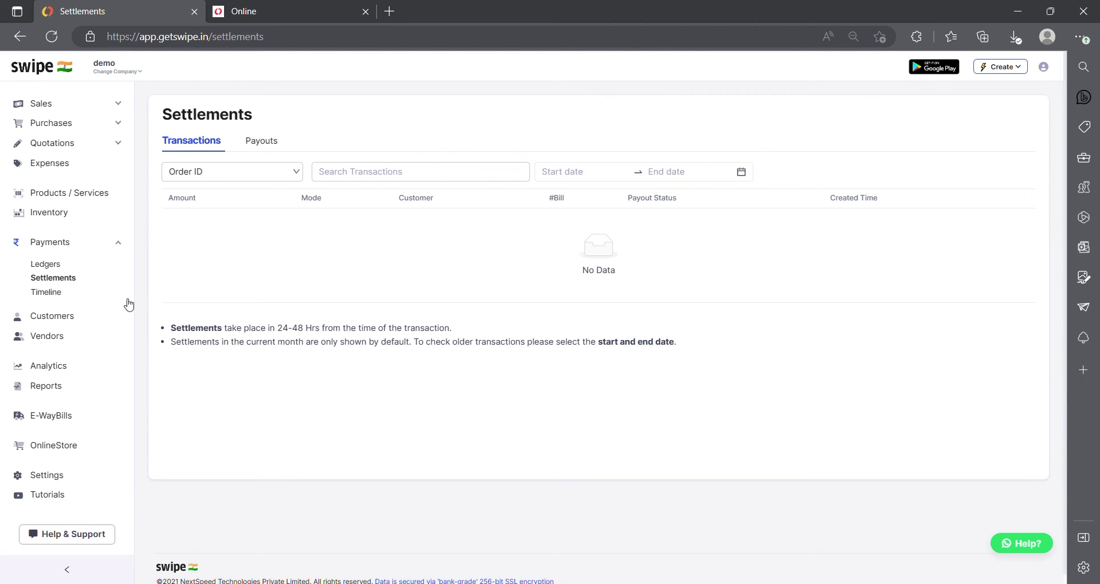
Step: Check the Payments Timeline of recent payments, then go to the Customers list
{"action": "left_click", "coordinate": [60, 300]}
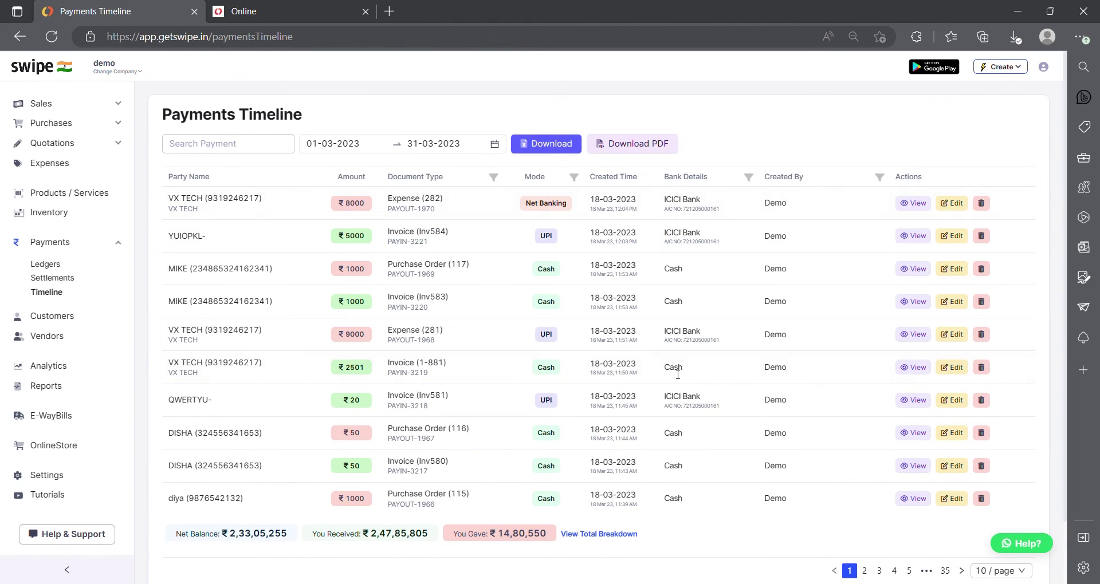
{"action": "left_click", "coordinate": [55, 317]}
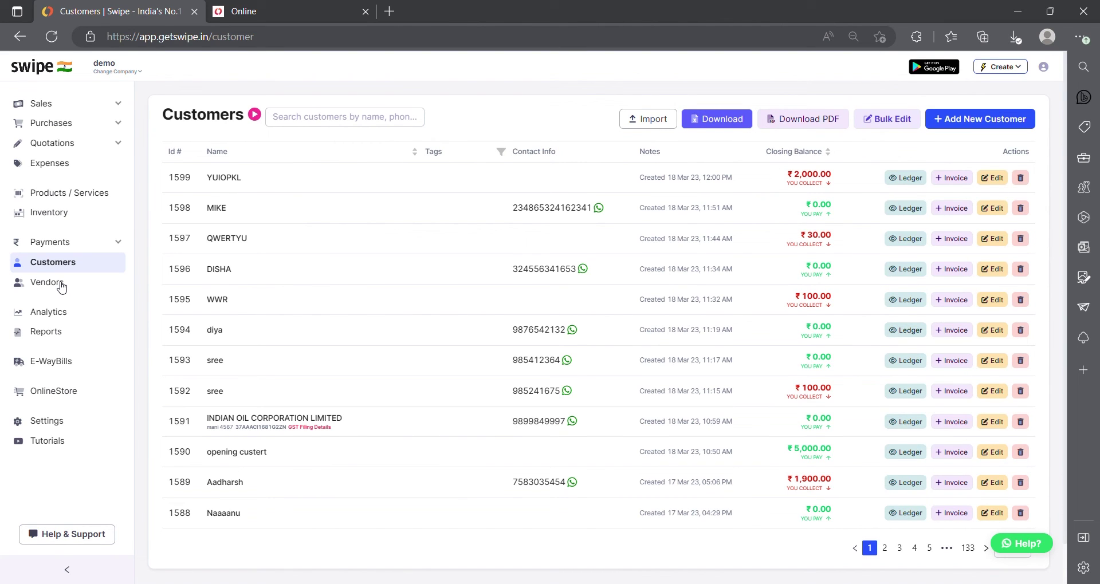
Step: Preview customer import, scroll the Analytics balances and chart, then open the March 2023 Profit & Loss report
{"action": "left_click", "coordinate": [659, 124]}
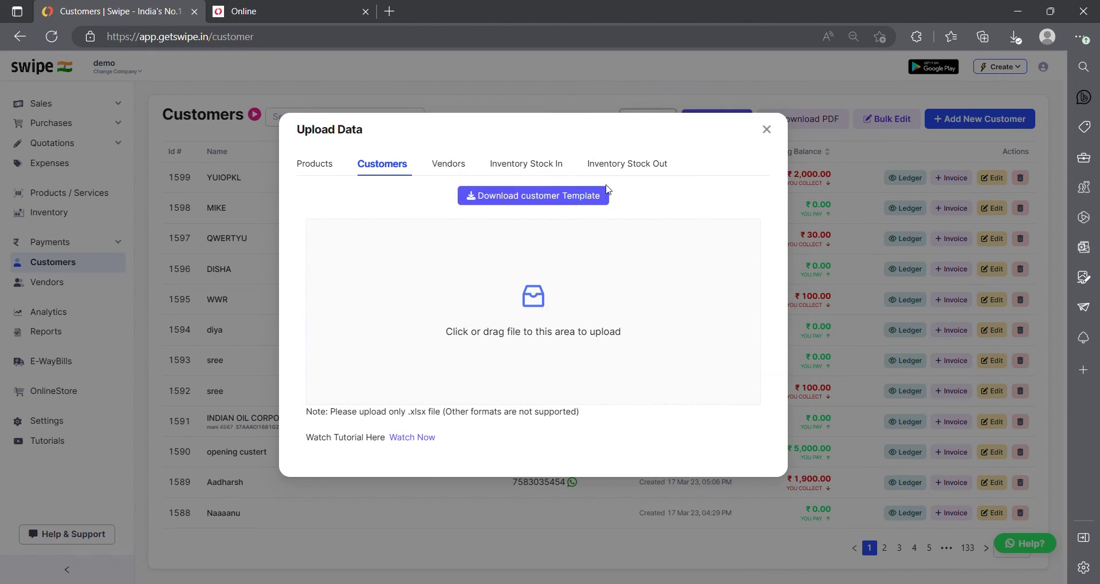
{"action": "left_click", "coordinate": [779, 133]}
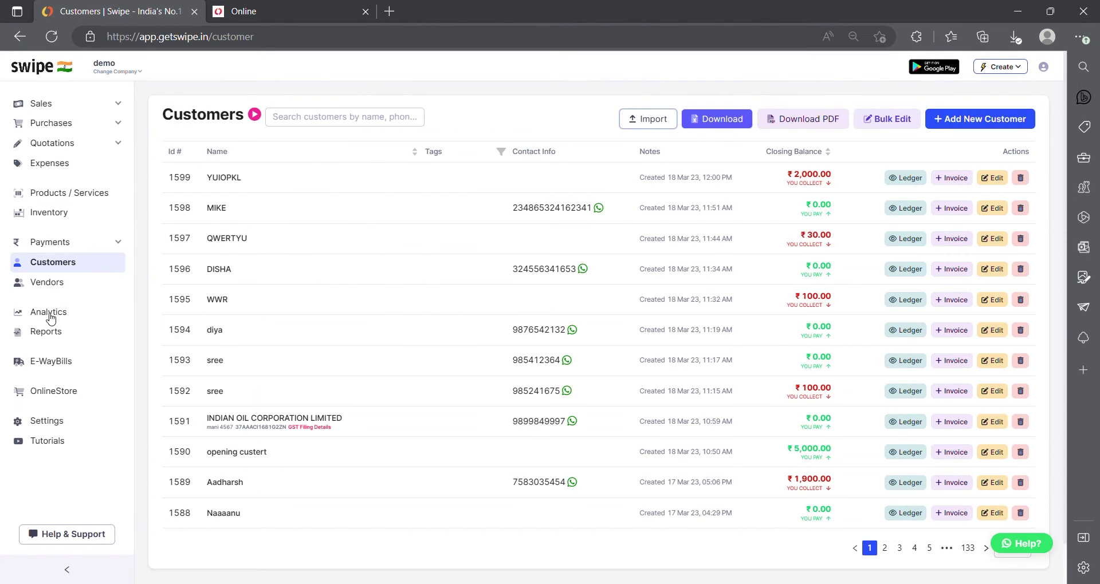
{"action": "left_click", "coordinate": [51, 317]}
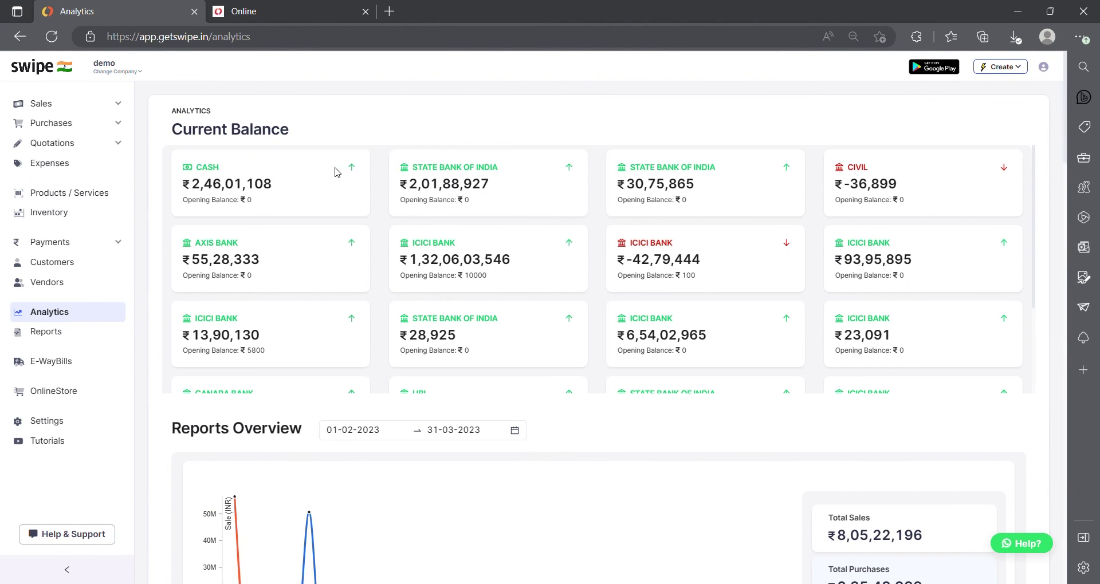
{"action": "scroll", "coordinate": [492, 236], "scroll_direction": "down", "scroll_amount": 3}
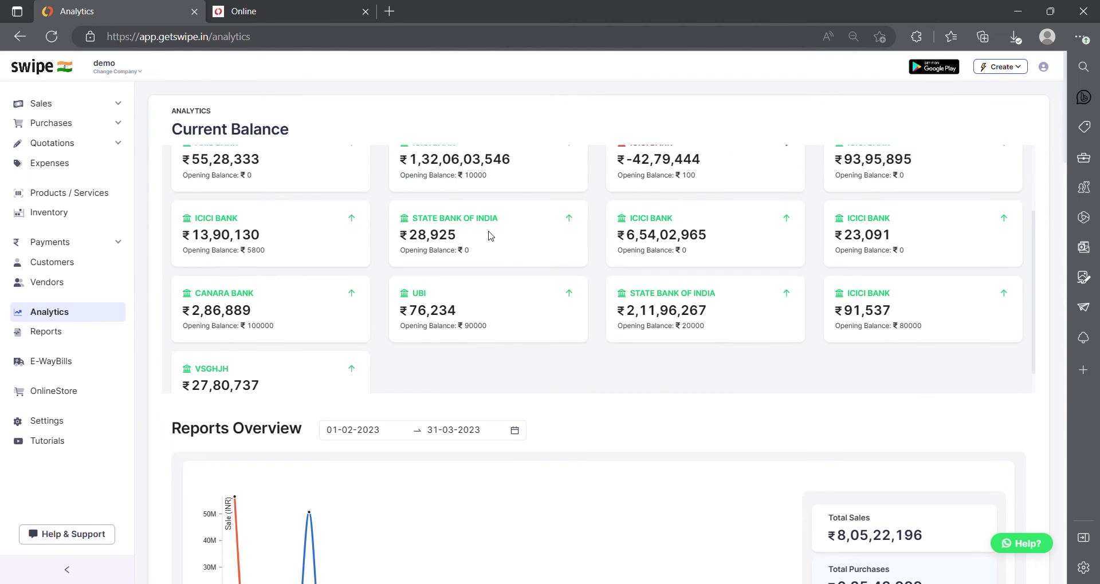
{"action": "scroll", "coordinate": [634, 241], "scroll_direction": "down", "scroll_amount": 8}
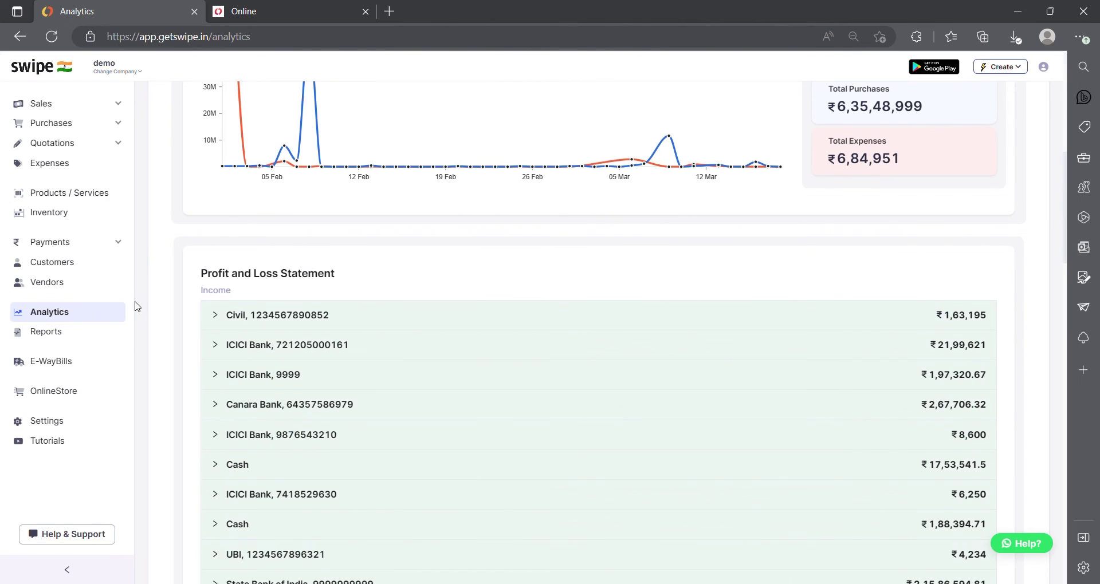
{"action": "left_click", "coordinate": [63, 337]}
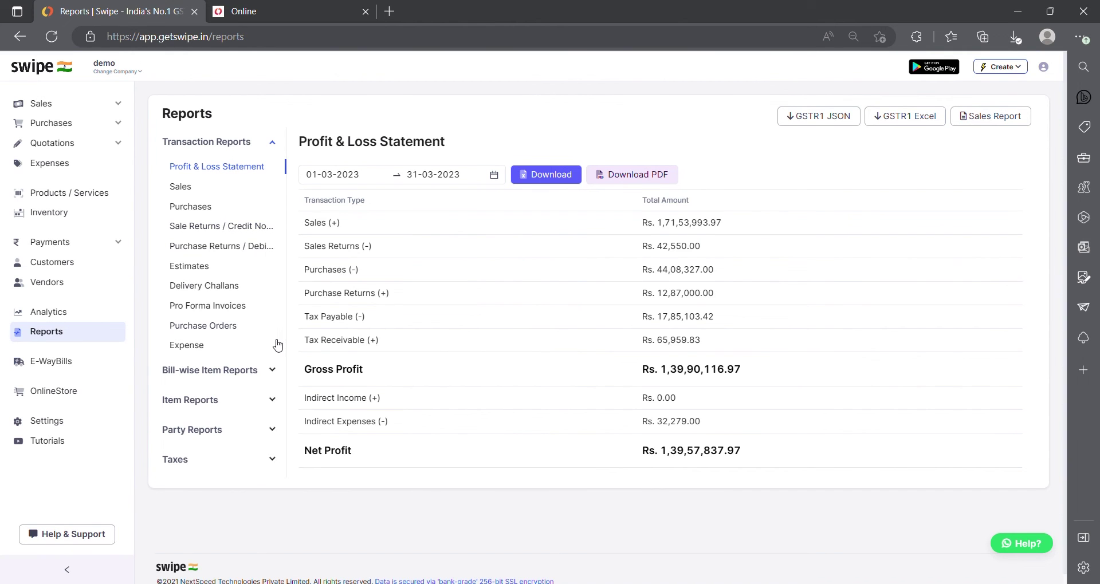
Step: Expand the Bill-wise and Item Reports groups and view the Inventory Timeline report
{"action": "left_click", "coordinate": [257, 373]}
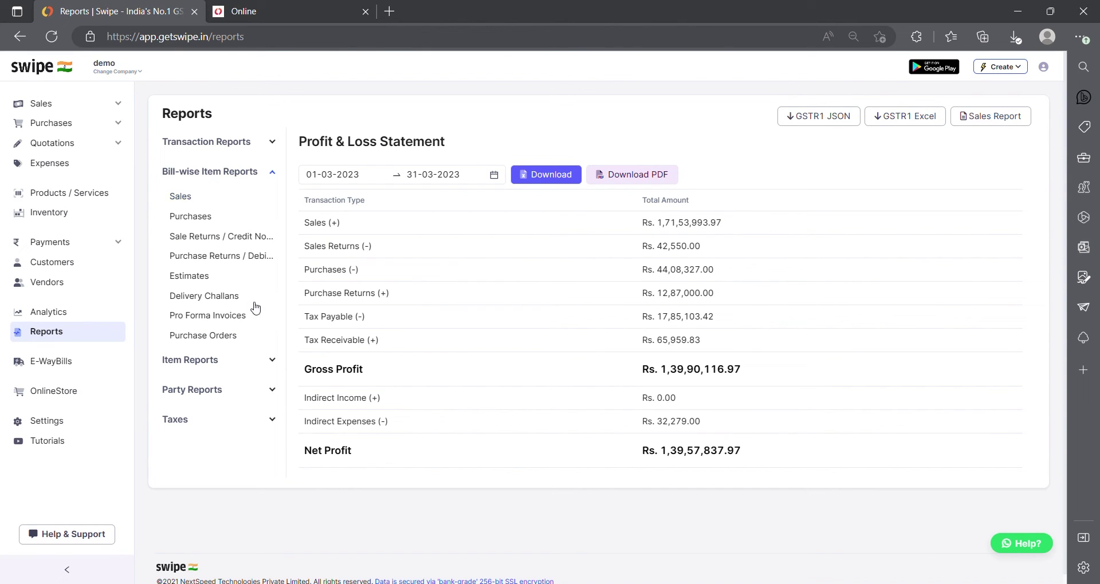
{"action": "left_click", "coordinate": [266, 360]}
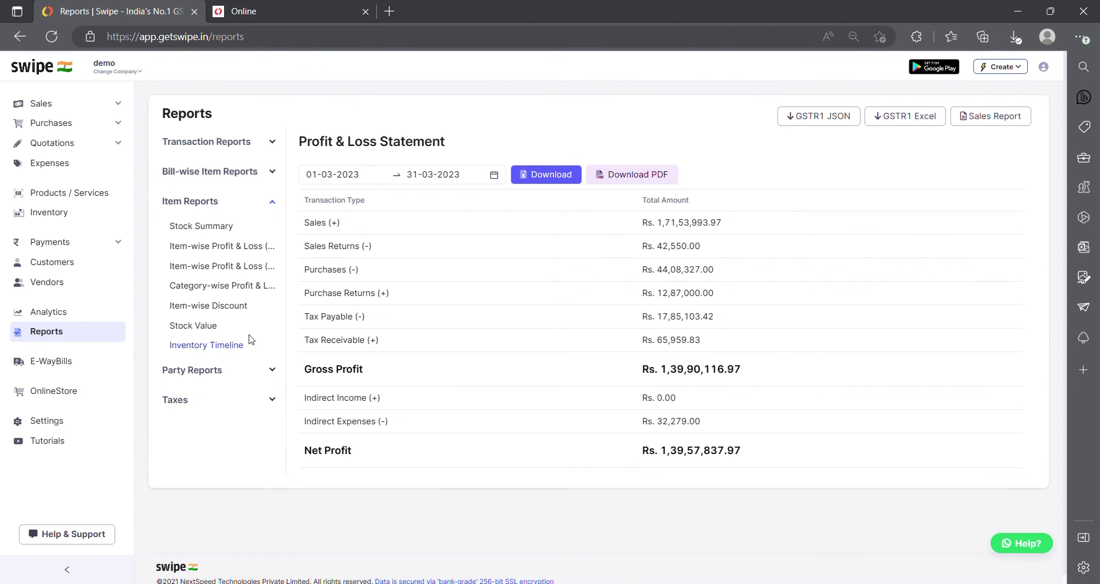
{"action": "left_click", "coordinate": [209, 346]}
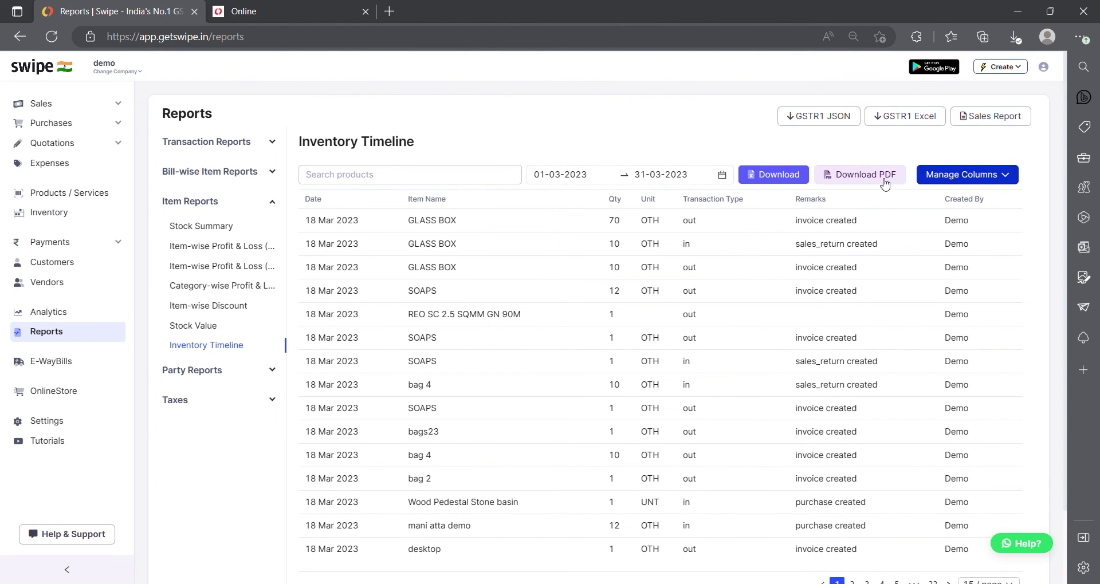
Step: View the GSTR - 1 tax report, cancel the GSTR1 JSON export, then go to E-WayBills
{"action": "left_click", "coordinate": [243, 409]}
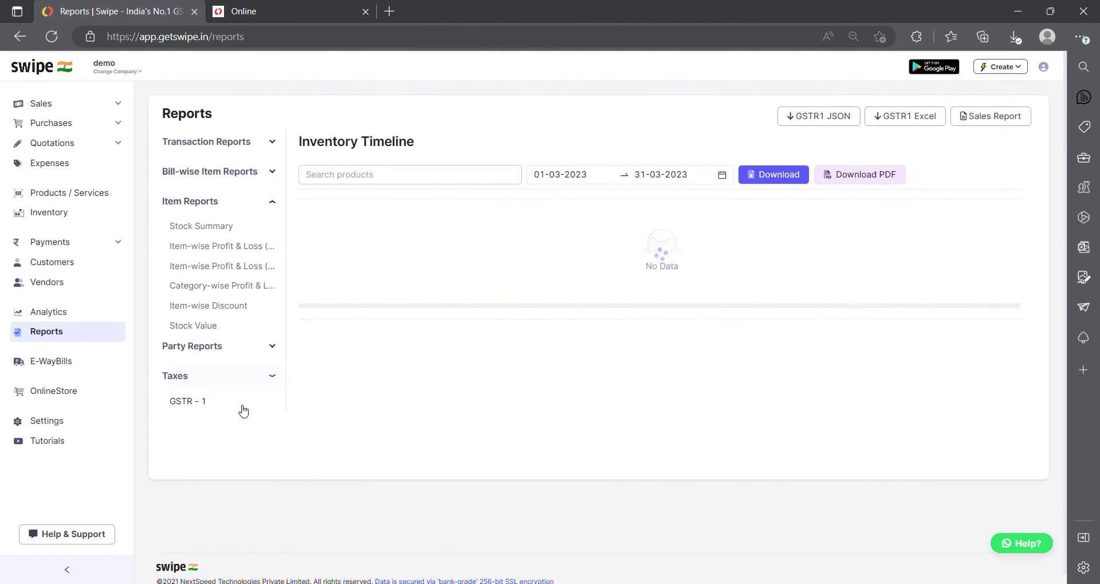
{"action": "left_click", "coordinate": [188, 290]}
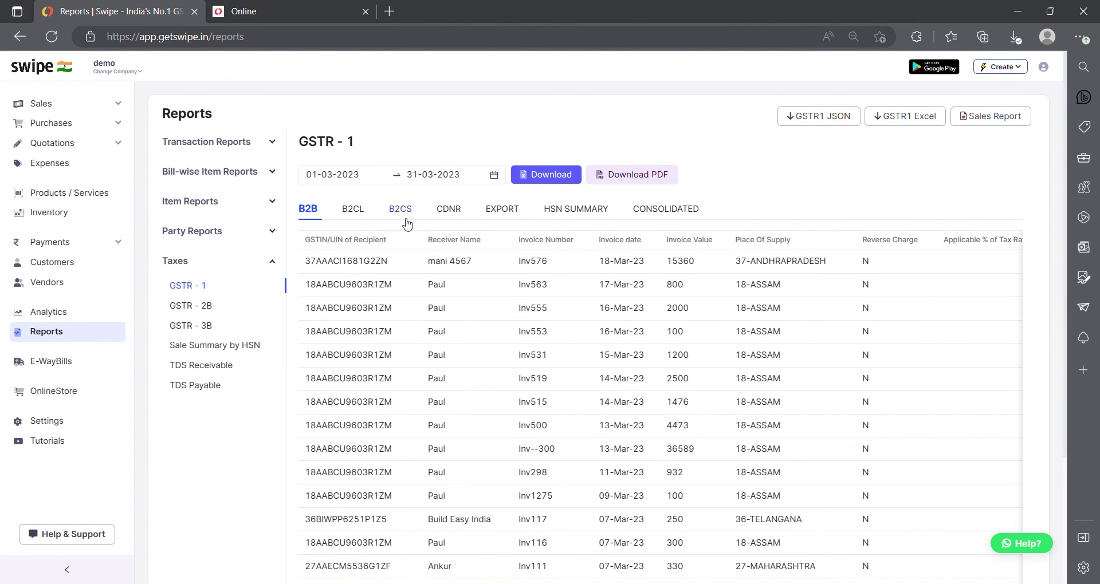
{"action": "left_click", "coordinate": [808, 120]}
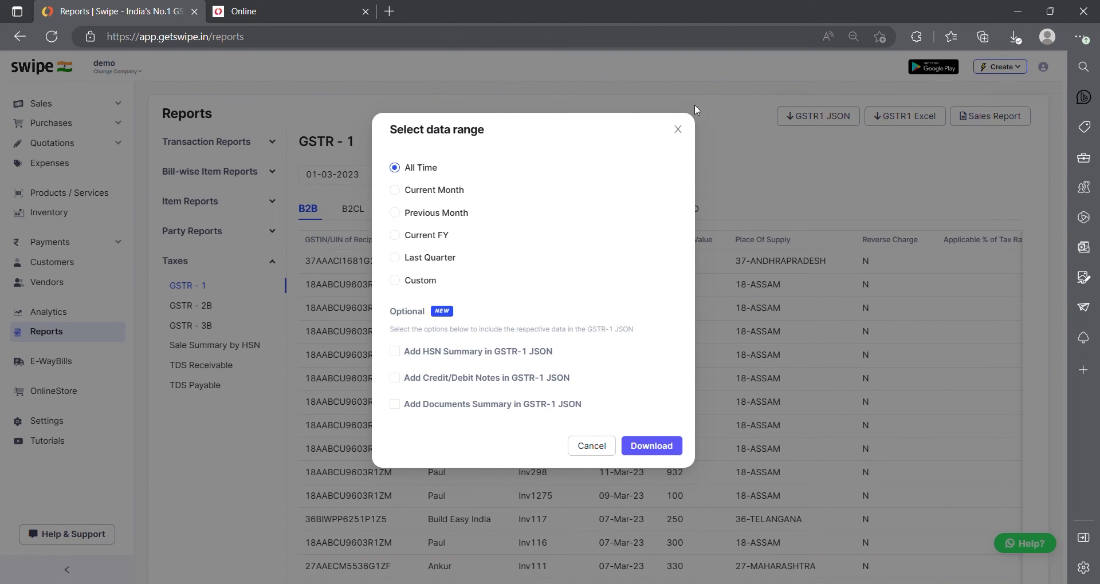
{"action": "left_click", "coordinate": [678, 131]}
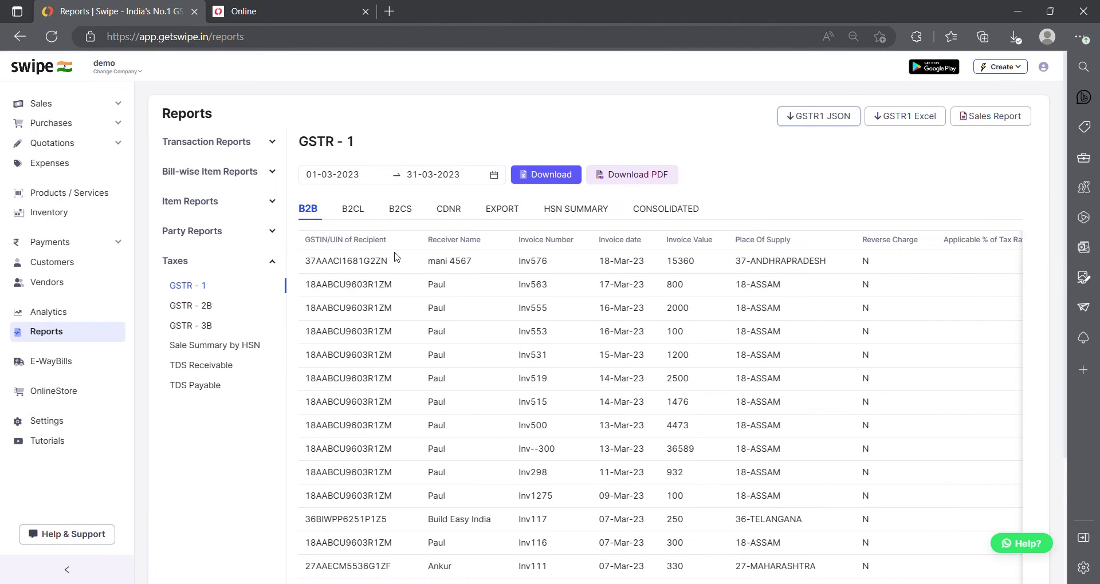
{"action": "left_click", "coordinate": [69, 367]}
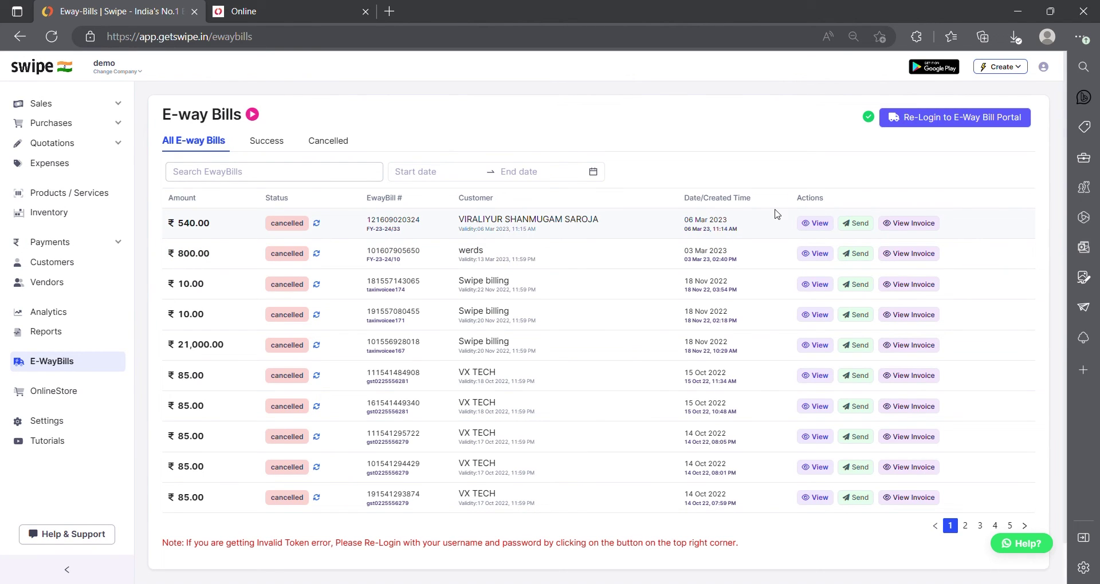
{"action": "left_click", "coordinate": [817, 233]}
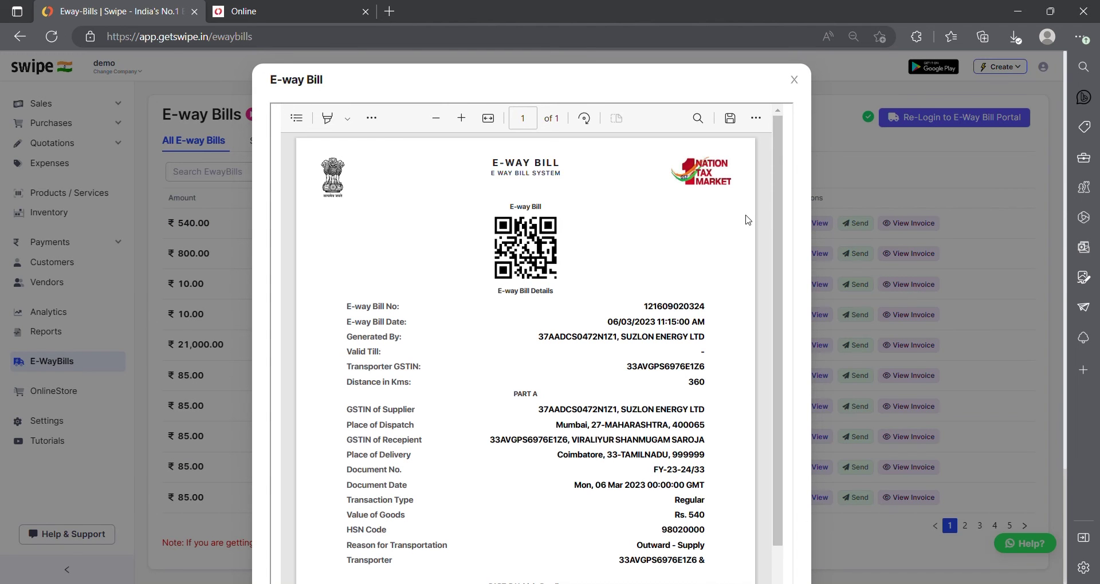
{"action": "left_click_drag", "start_coordinate": [781, 204], "coordinate": [781, 256]}
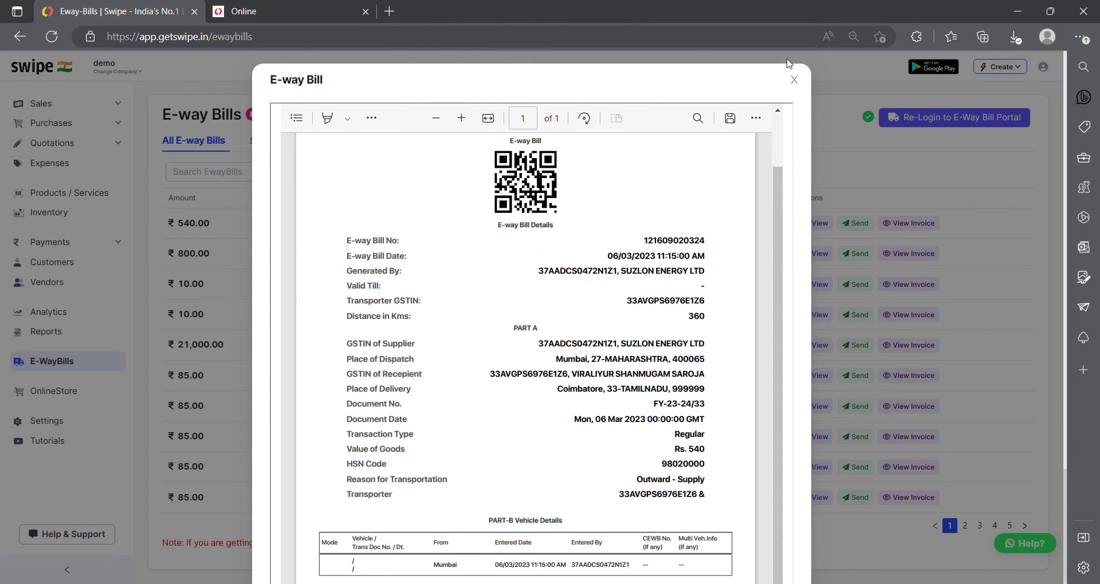
{"action": "left_click", "coordinate": [794, 80]}
{"action": "left_click", "coordinate": [924, 229]}
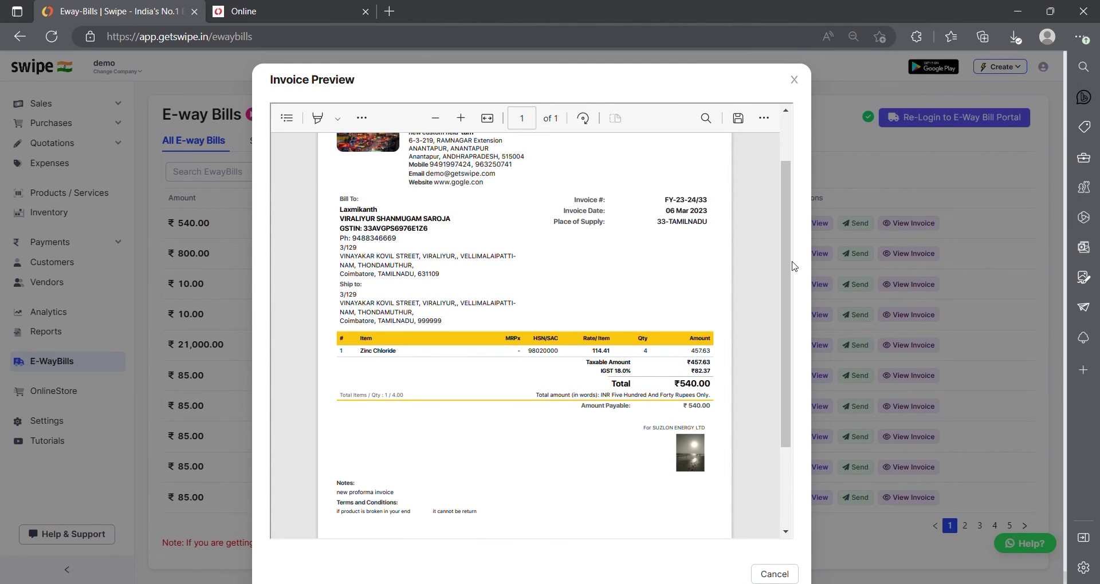
{"action": "scroll", "coordinate": [788, 264], "scroll_direction": "down", "scroll_amount": 3}
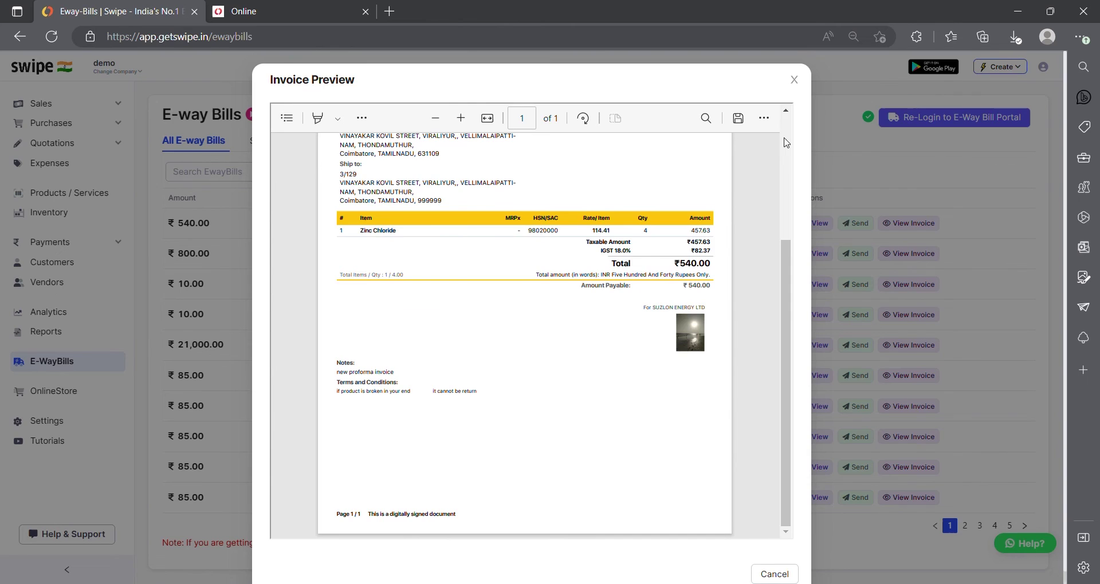
{"action": "left_click", "coordinate": [794, 80]}
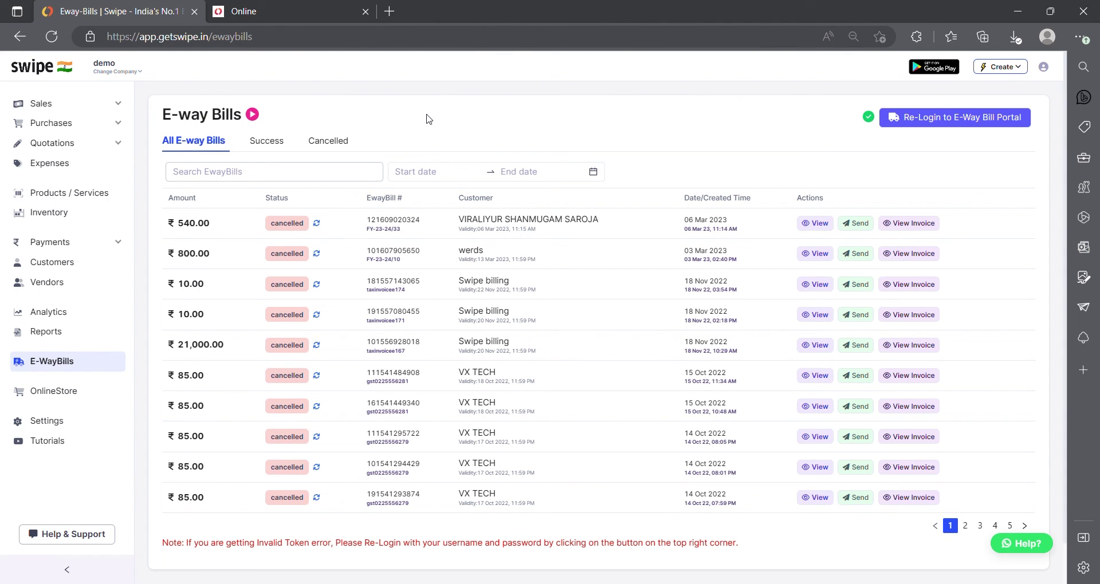
Step: Go to Sales > E-Invoices and begin connecting to the e-invoicing portal via GSP login
{"action": "left_click", "coordinate": [112, 110]}
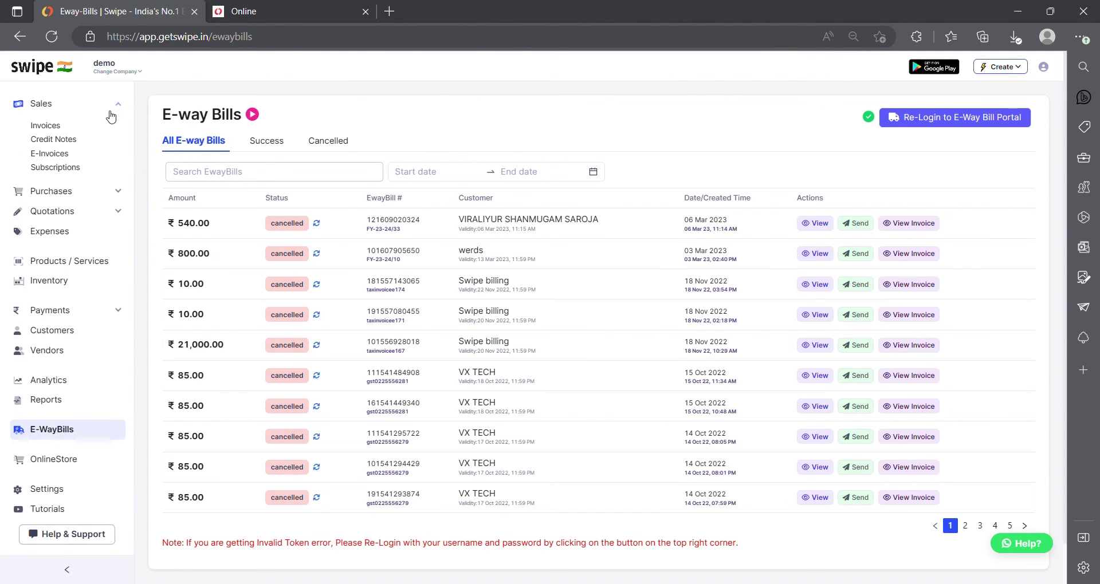
{"action": "left_click", "coordinate": [70, 156]}
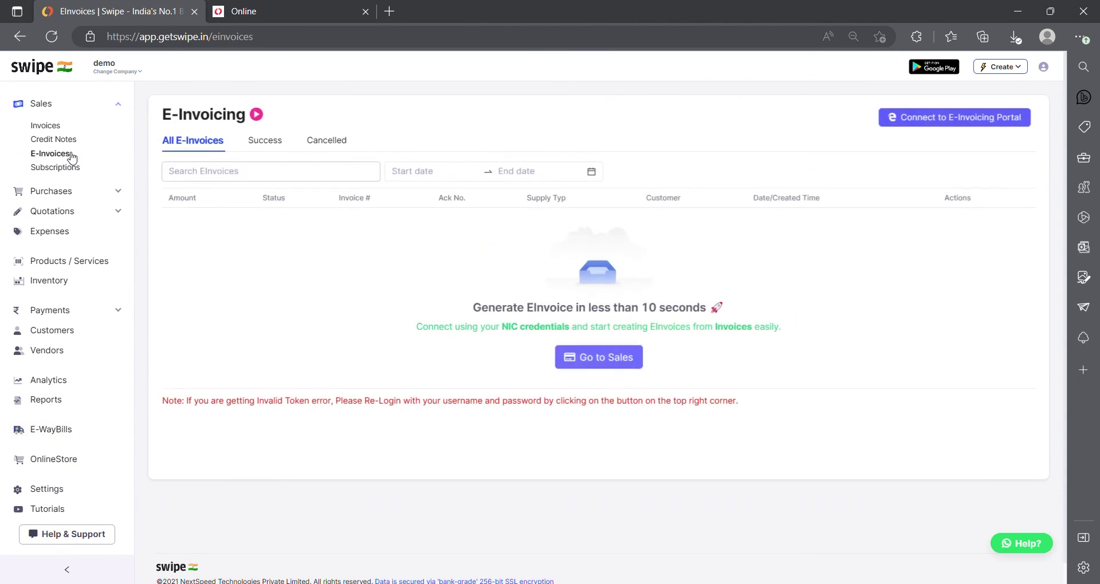
{"action": "left_click", "coordinate": [948, 120]}
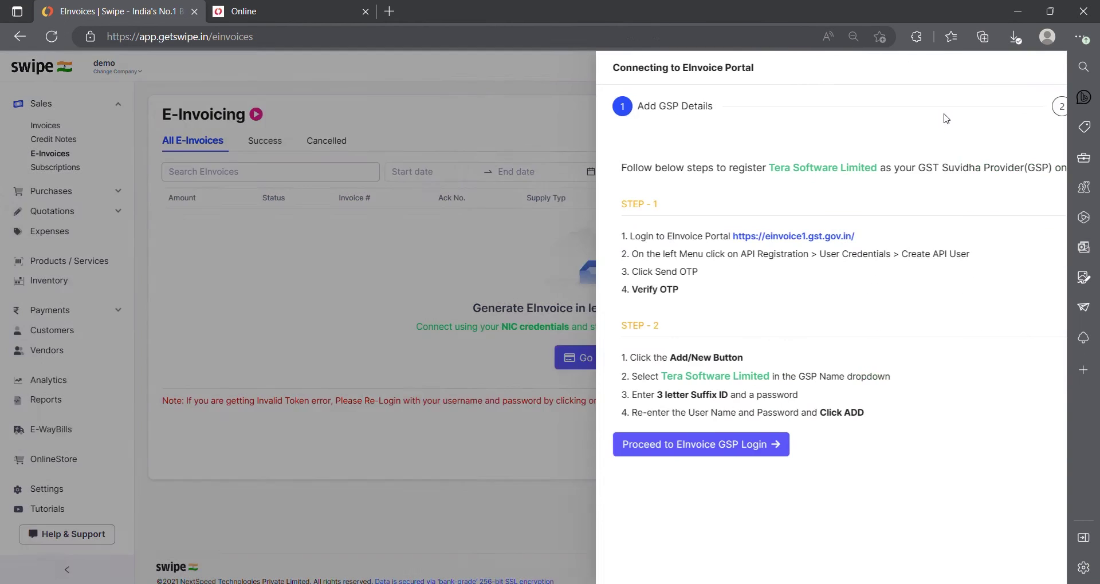
{"action": "left_click", "coordinate": [622, 449]}
Step: Look over the GSP Username and Password fields, close the panel, and return to Invoices
{"action": "left_click", "coordinate": [775, 176]}
{"action": "left_click", "coordinate": [778, 222]}
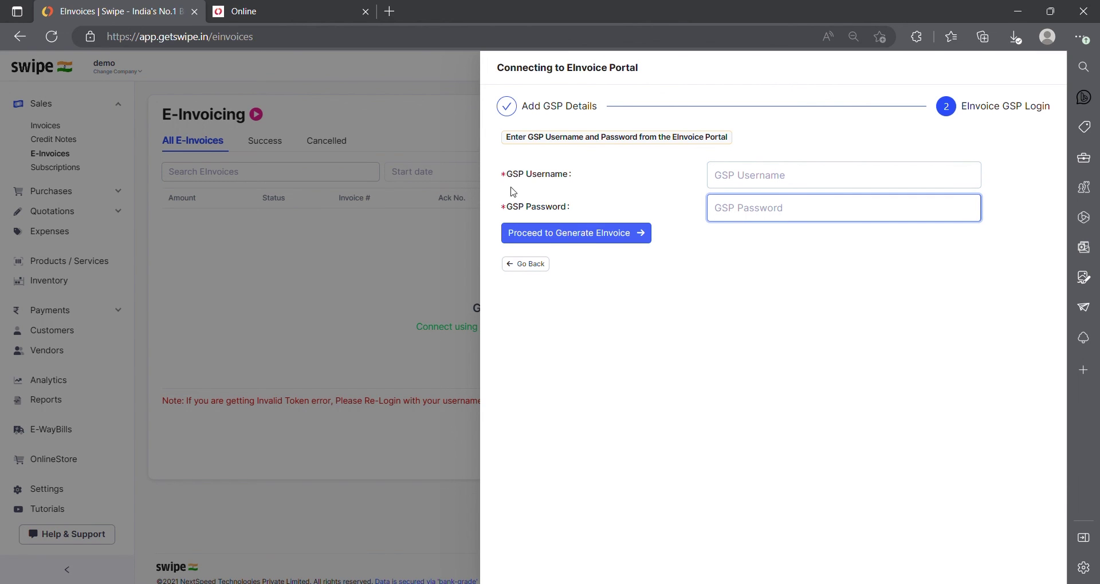
{"action": "left_click", "coordinate": [394, 144]}
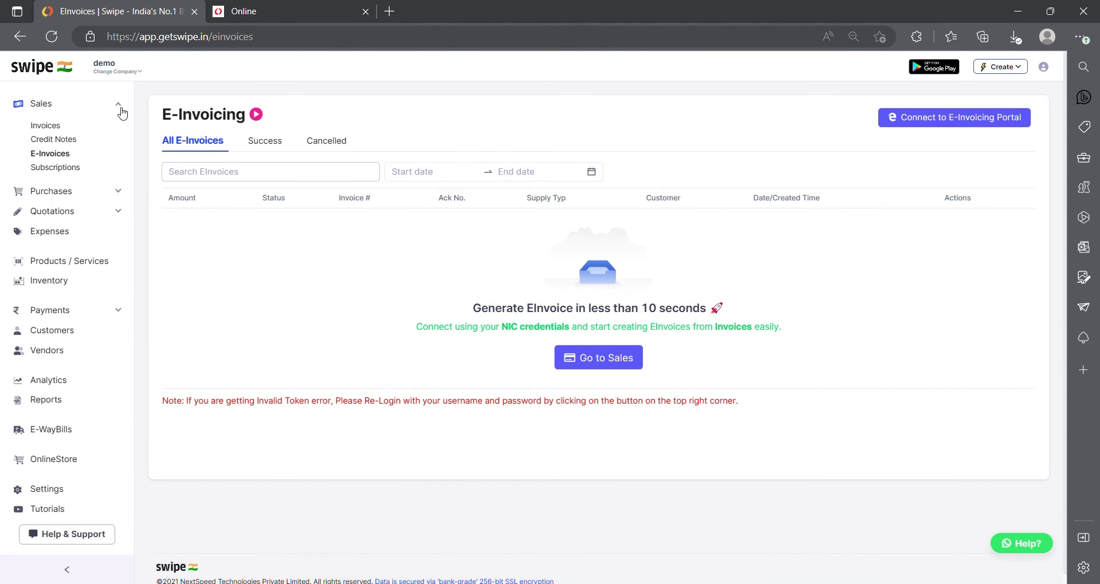
{"action": "left_click", "coordinate": [70, 126]}
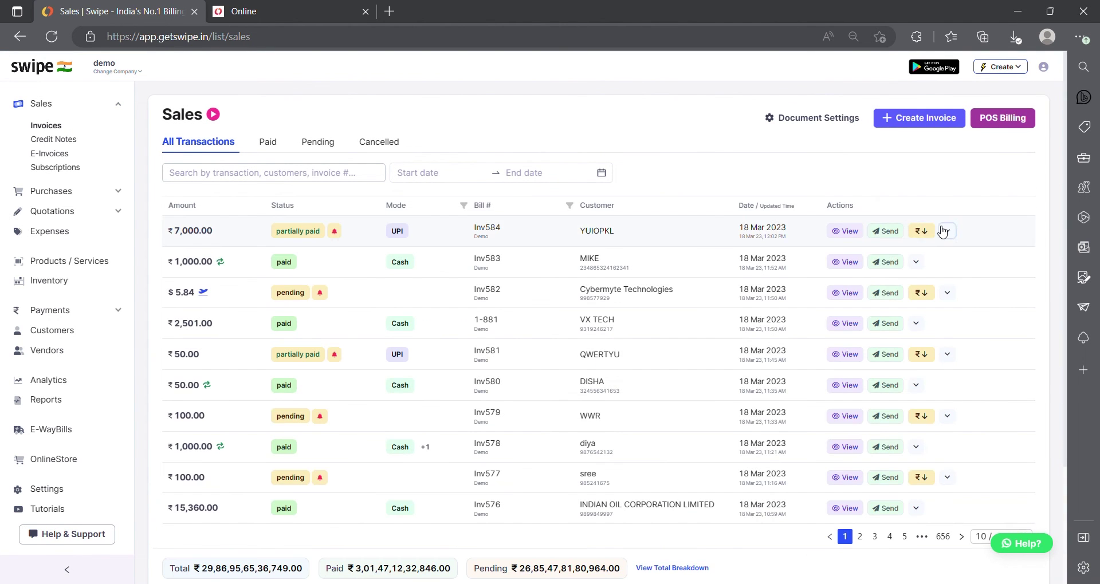
Step: Pick Create E-way Bill for the first invoice, then view Online Store orders and the storefront tab
{"action": "left_click", "coordinate": [947, 231]}
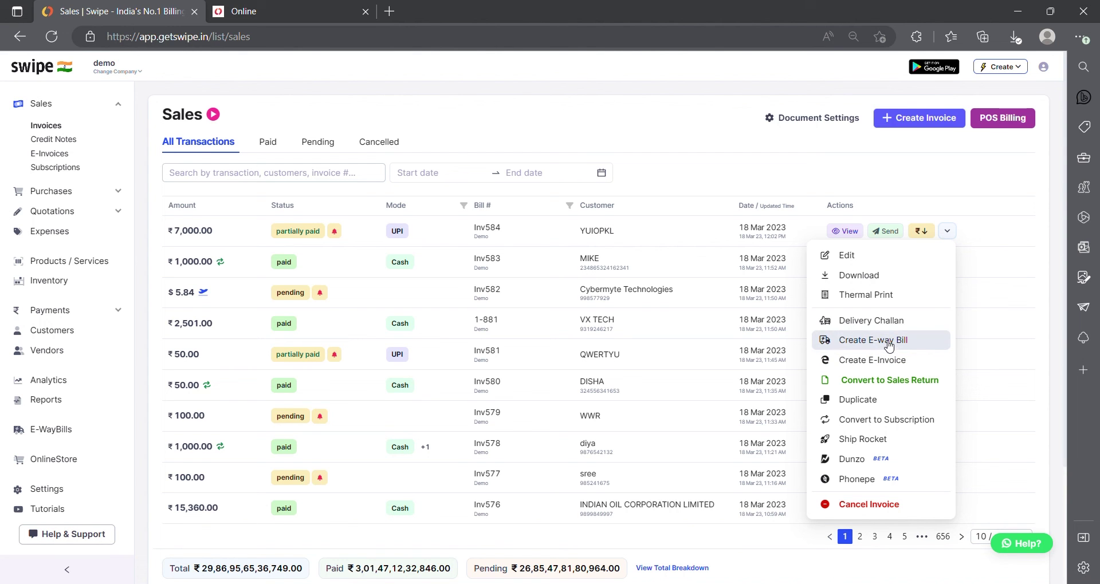
{"action": "left_click", "coordinate": [64, 435]}
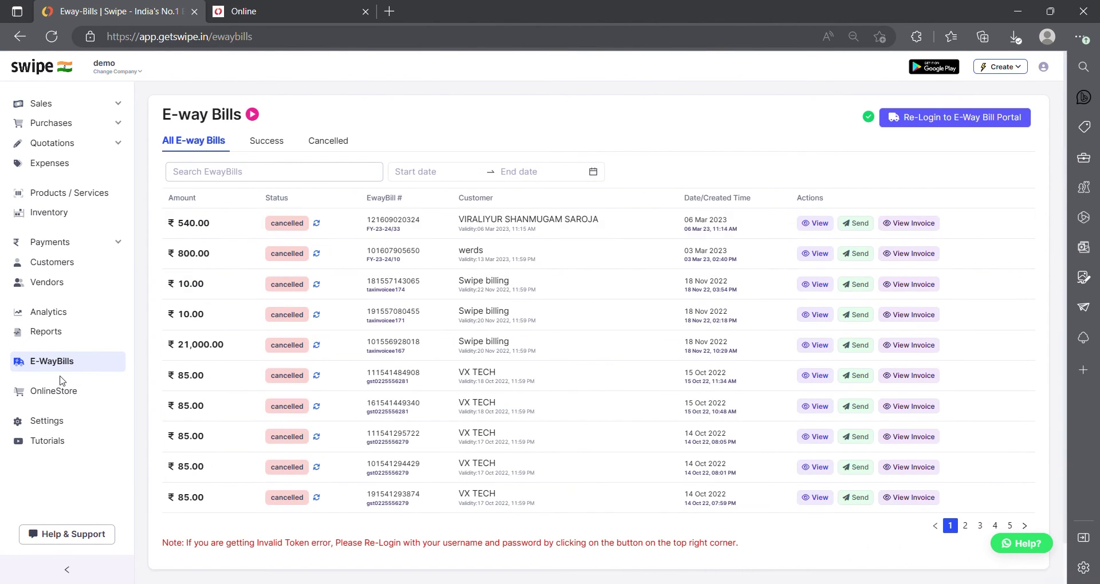
{"action": "left_click", "coordinate": [61, 394]}
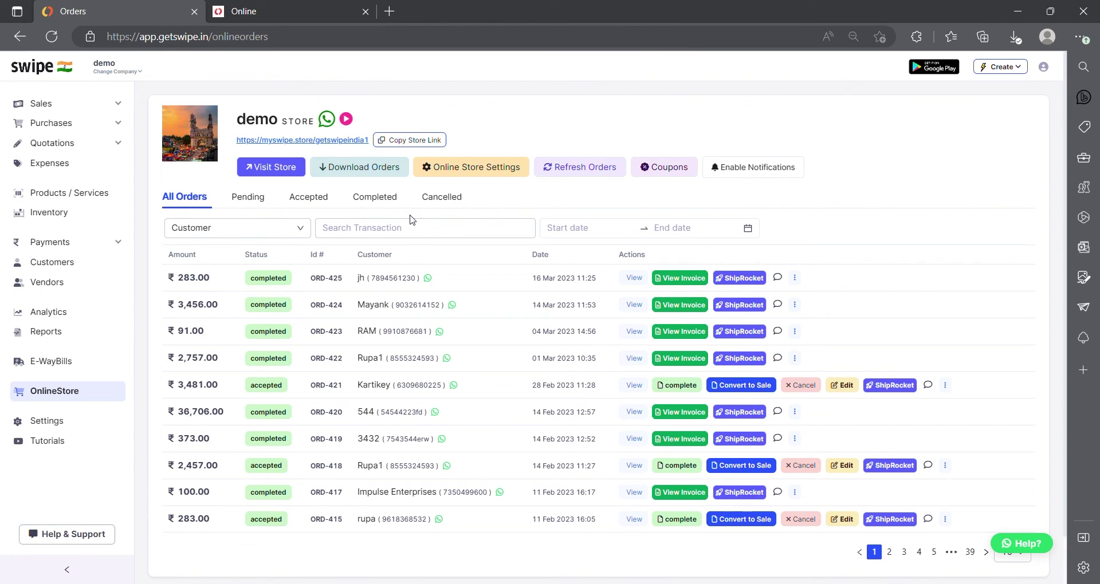
{"action": "left_click", "coordinate": [425, 235]}
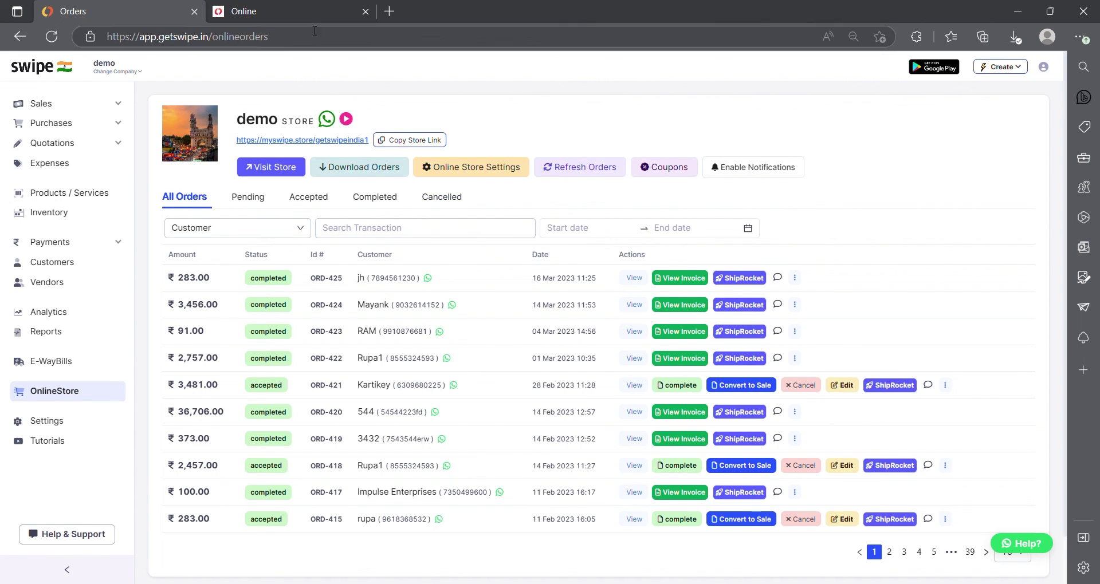
{"action": "left_click", "coordinate": [293, 7]}
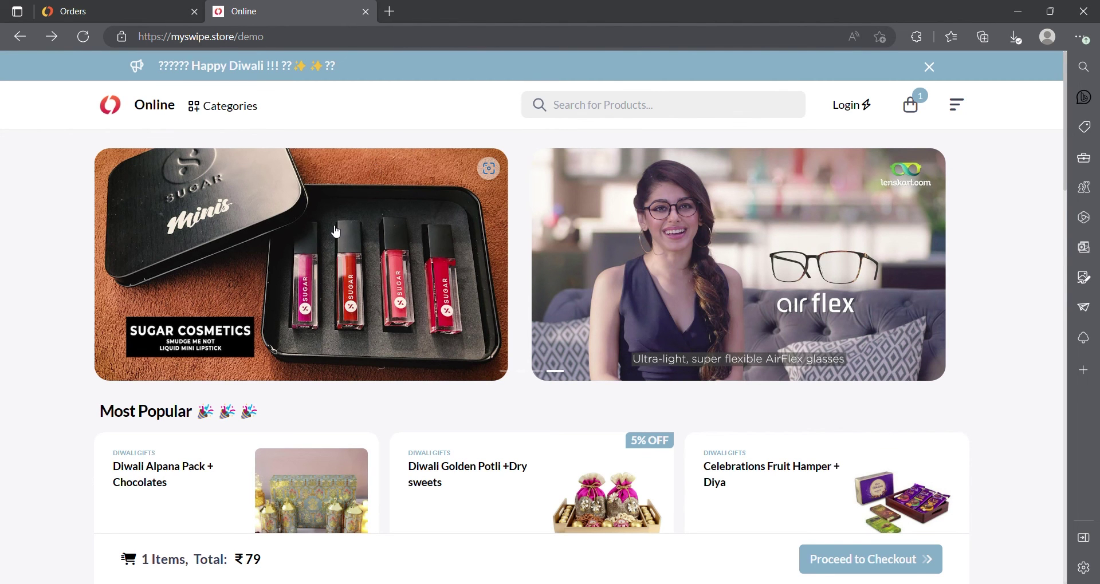
Step: Add Diwali Golden Potli +Dry sweets to the cart, review the ₹1,028 checkout, and return to Orders
{"action": "scroll", "coordinate": [582, 225], "scroll_direction": "down", "scroll_amount": 5}
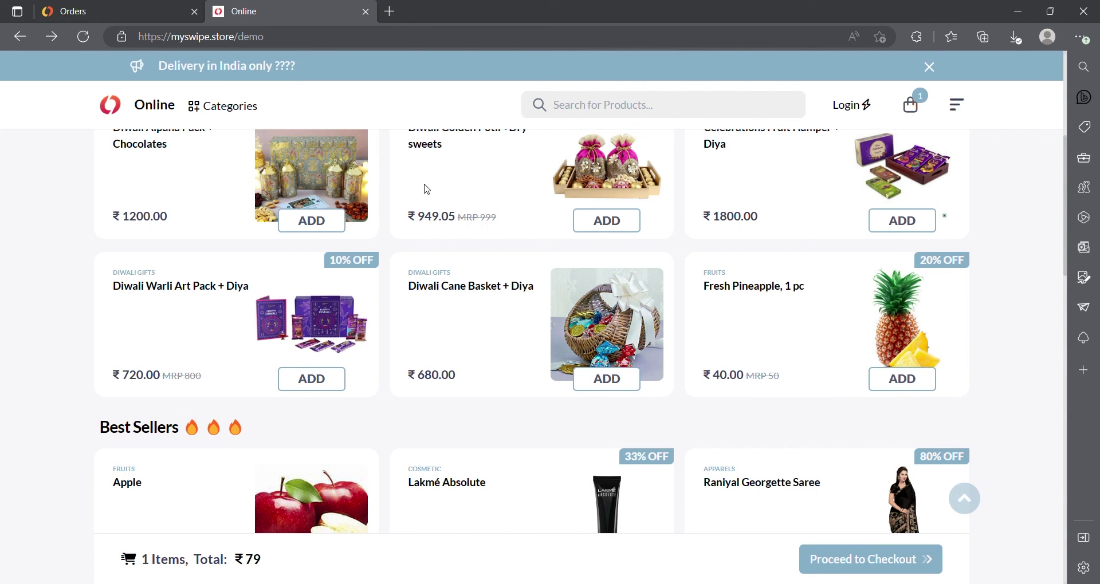
{"action": "left_click", "coordinate": [623, 220]}
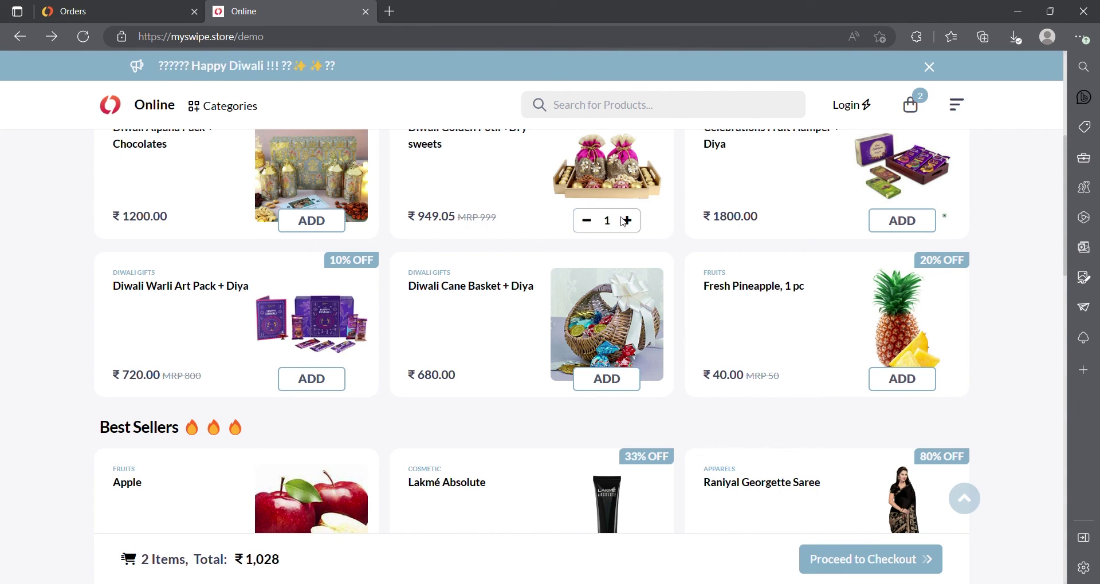
{"action": "left_click", "coordinate": [853, 564]}
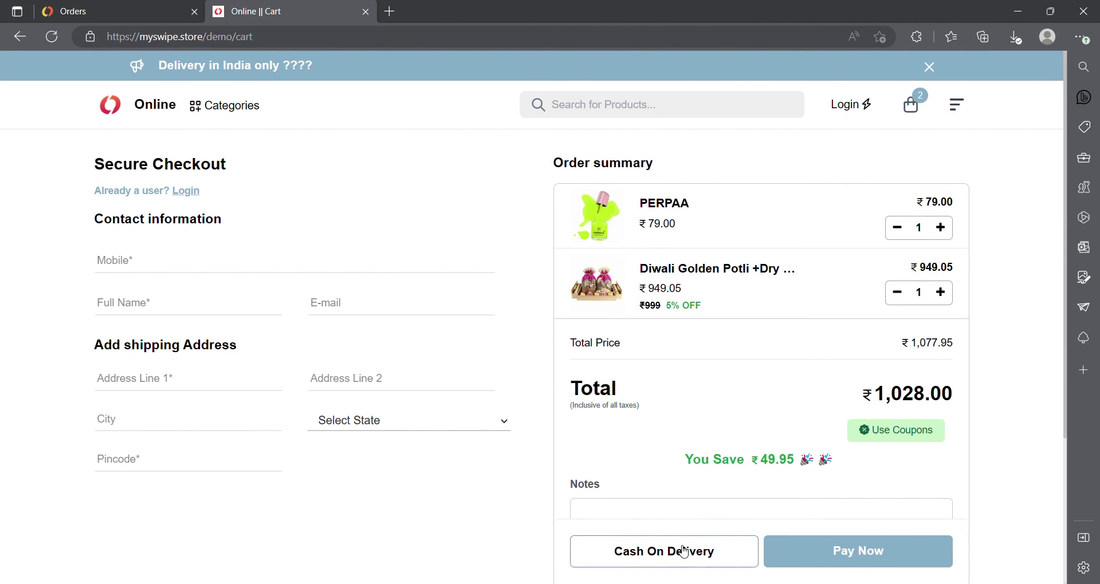
{"action": "scroll", "coordinate": [733, 418], "scroll_direction": "down", "scroll_amount": 3}
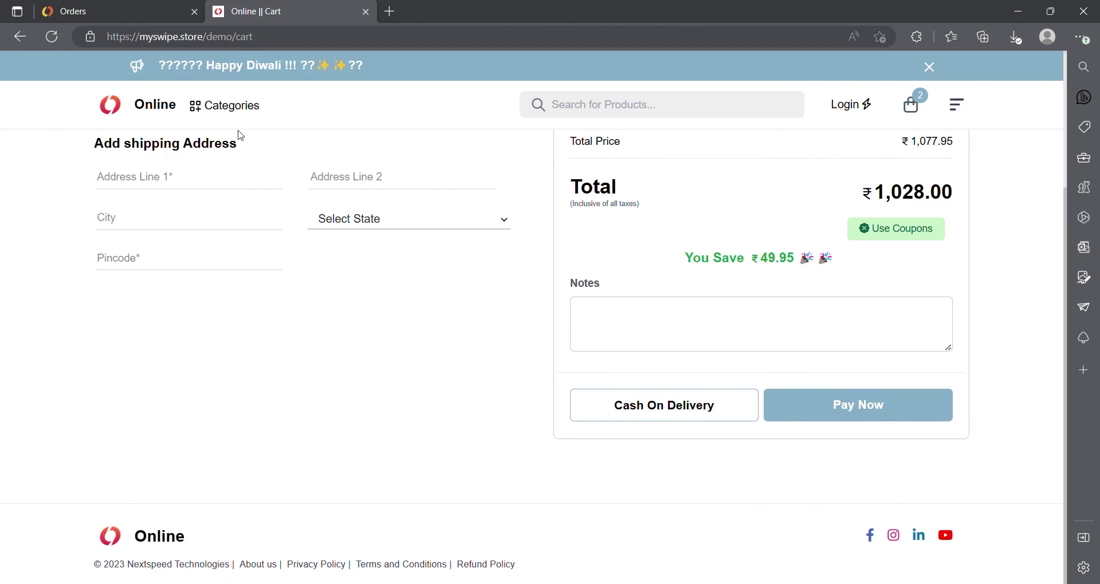
{"action": "left_click", "coordinate": [101, 4]}
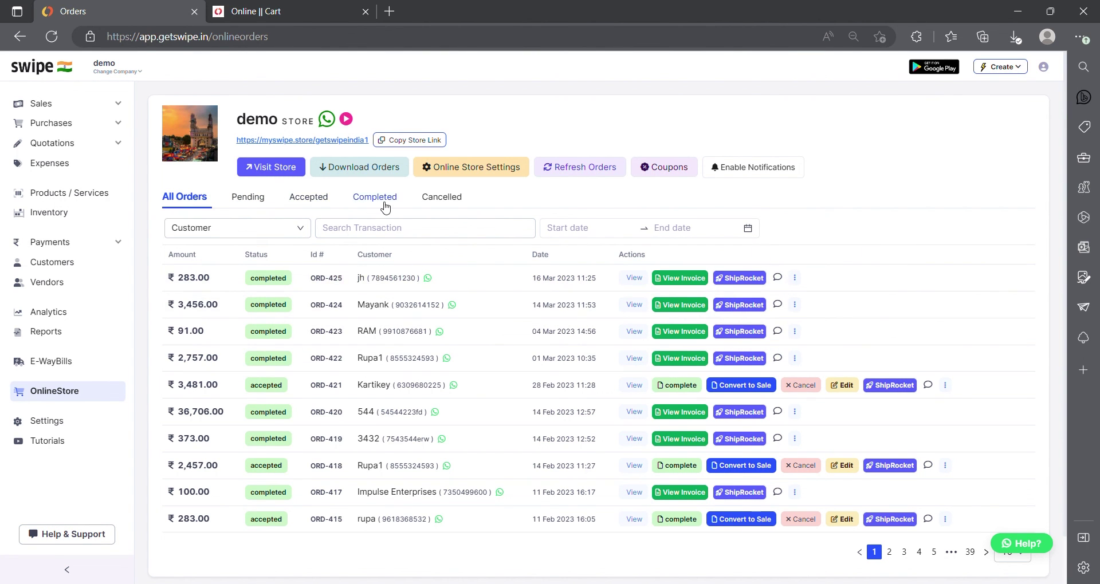
Step: Filter online orders by Completed, Accepted and Pending, then show All Orders again
{"action": "left_click", "coordinate": [375, 201]}
{"action": "left_click", "coordinate": [307, 202]}
{"action": "left_click", "coordinate": [247, 199]}
{"action": "left_click", "coordinate": [199, 199]}
Step: Back out of cancelling order ORD-421, then go to Sales > Invoices
{"action": "left_click", "coordinate": [803, 387]}
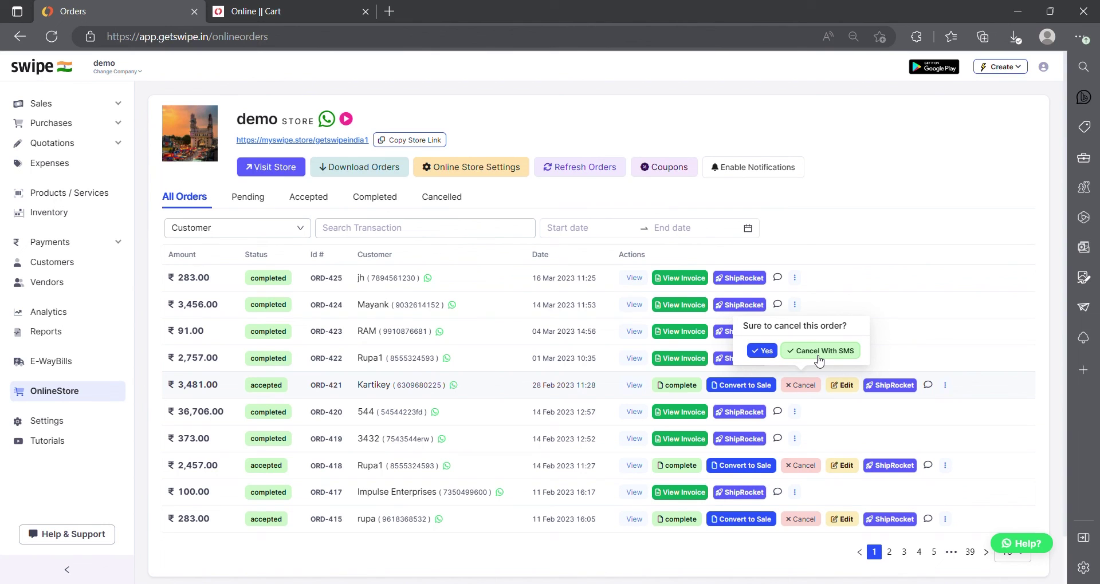
{"action": "left_click", "coordinate": [897, 390]}
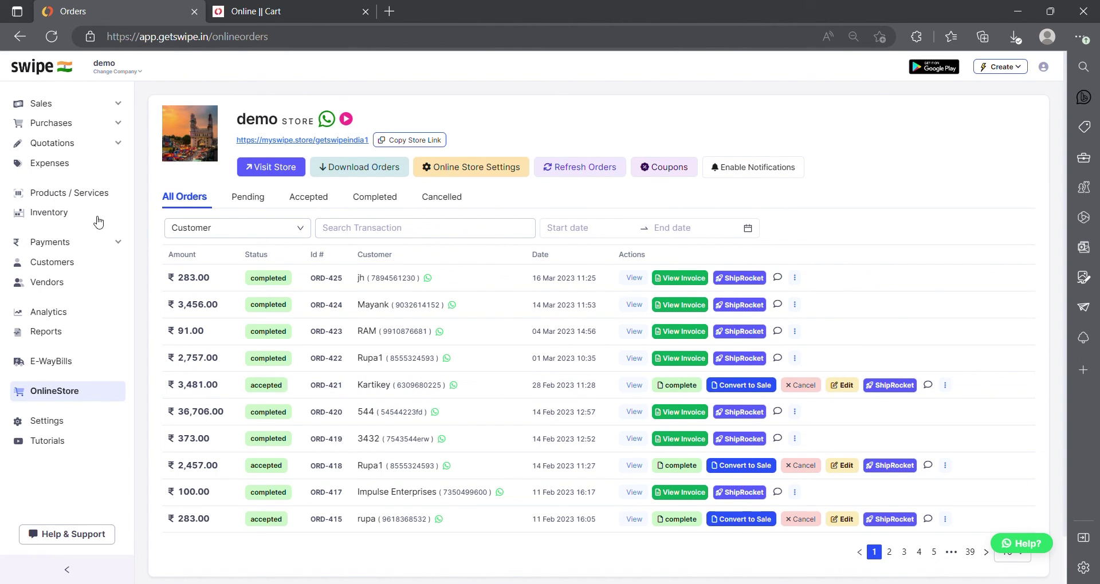
{"action": "left_click", "coordinate": [111, 109]}
{"action": "left_click", "coordinate": [90, 128]}
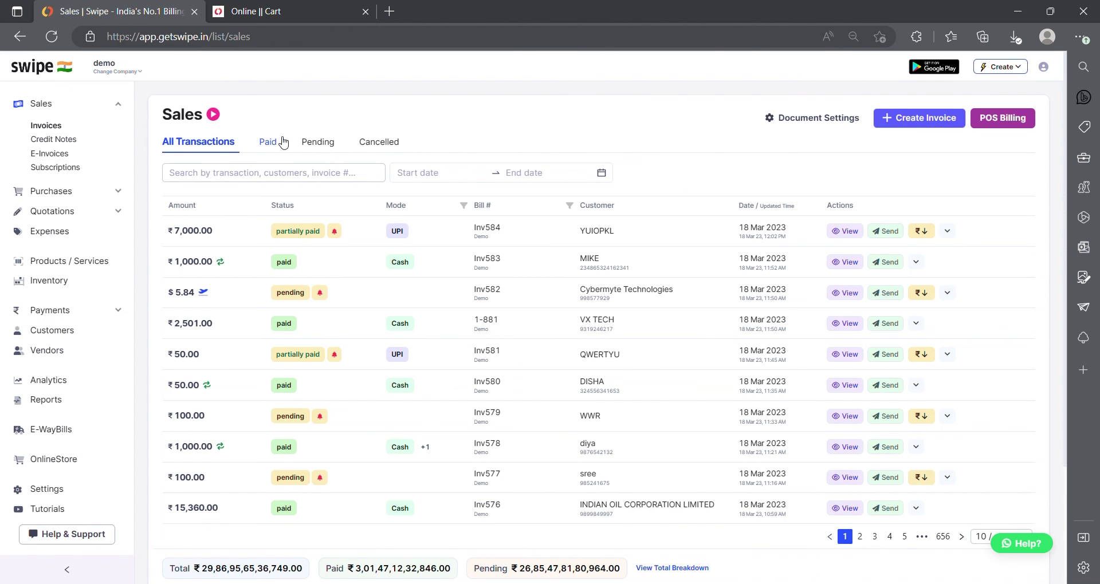
Step: Start a POS bill and add one ERINA -230/- found by searching 'ERO'
{"action": "left_click", "coordinate": [1032, 122]}
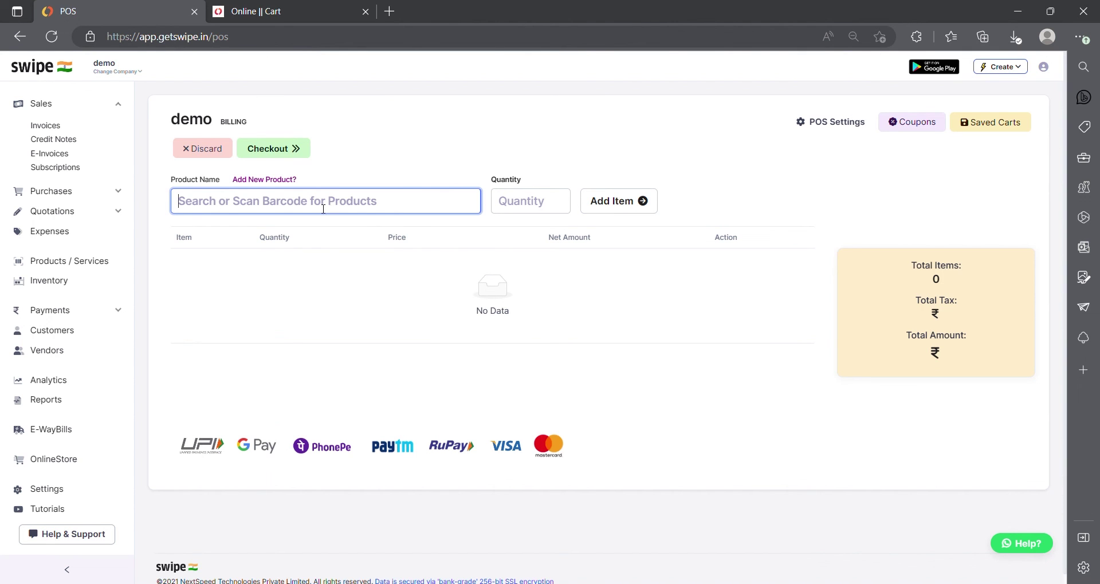
{"action": "type", "text": "ERO"}
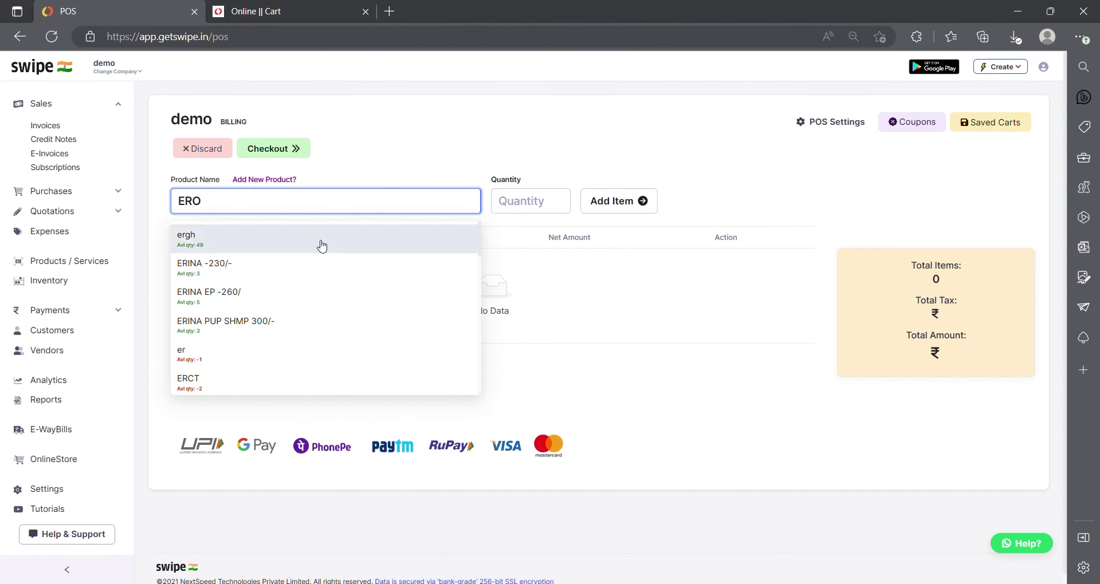
{"action": "left_click", "coordinate": [319, 271]}
{"action": "left_click", "coordinate": [645, 201]}
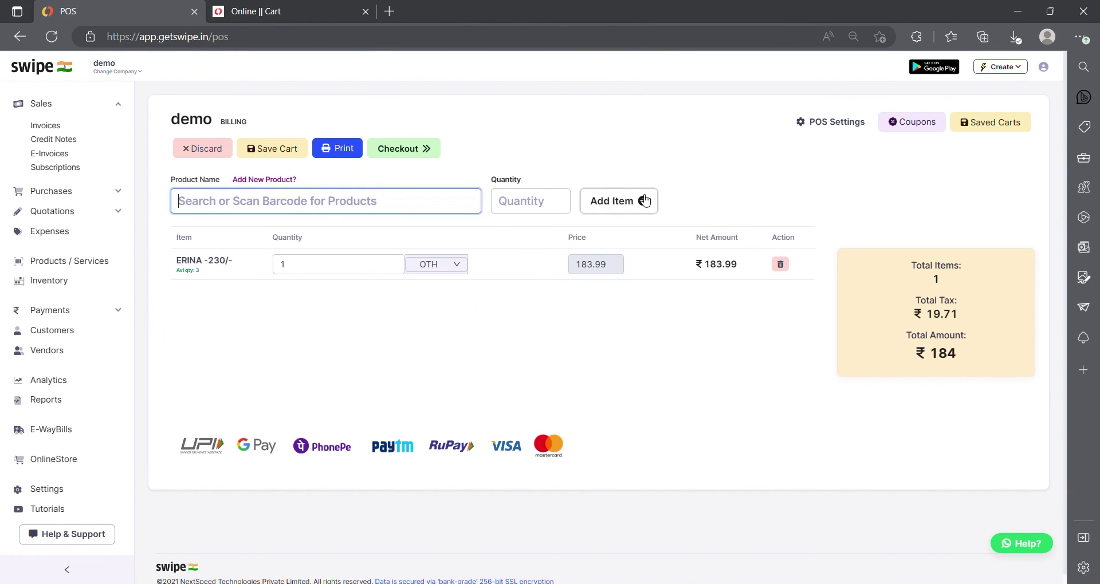
Step: Check out the ₹184 bill, saving it and printing its receipt
{"action": "left_click", "coordinate": [409, 147]}
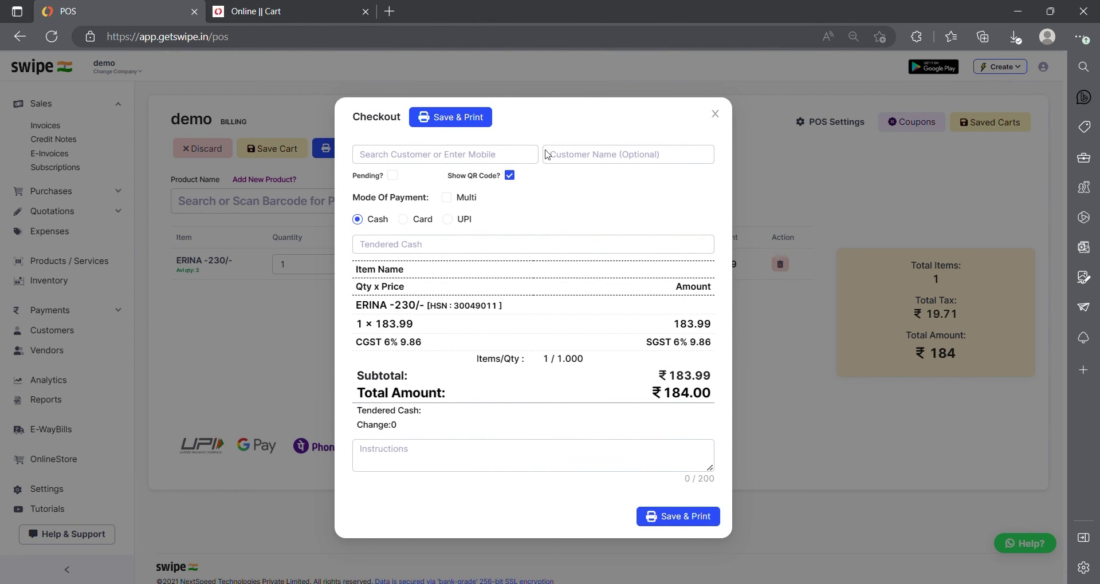
{"action": "left_click", "coordinate": [687, 523]}
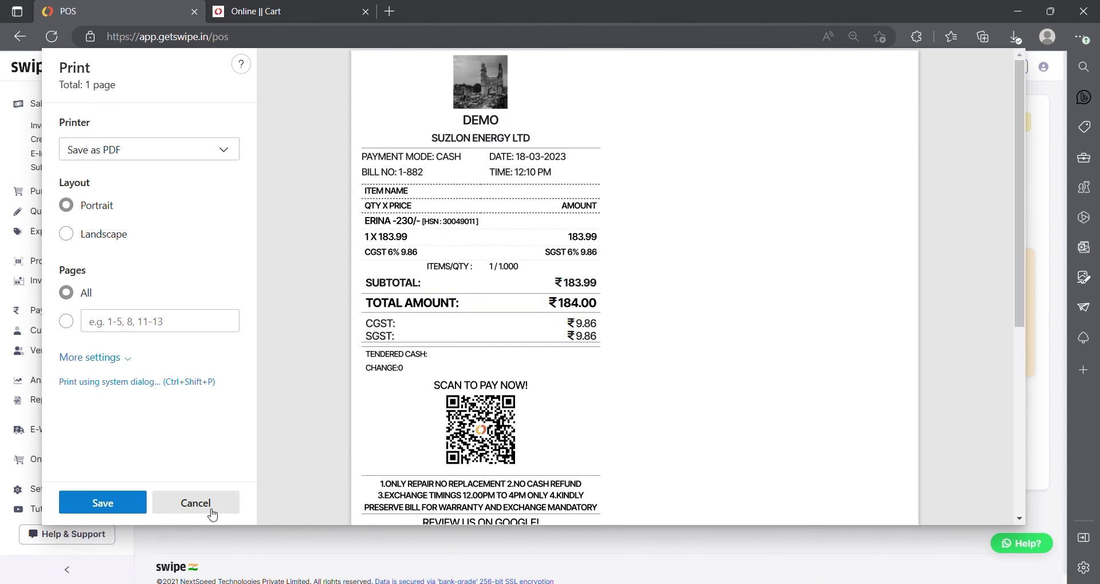
{"action": "left_click", "coordinate": [196, 503]}
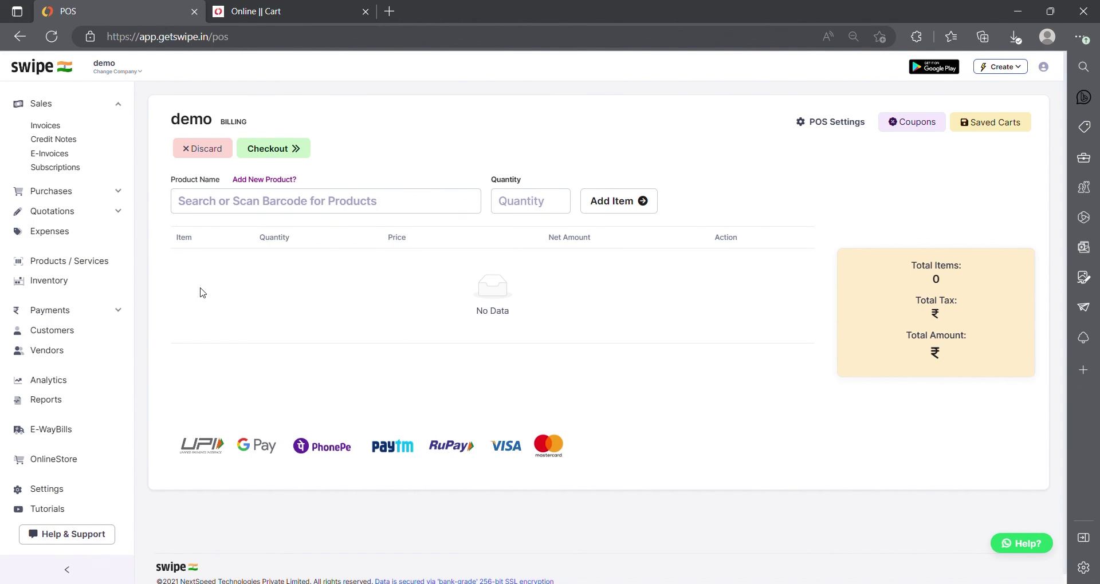
{"action": "scroll", "coordinate": [123, 351], "scroll_direction": "down", "scroll_amount": 1}
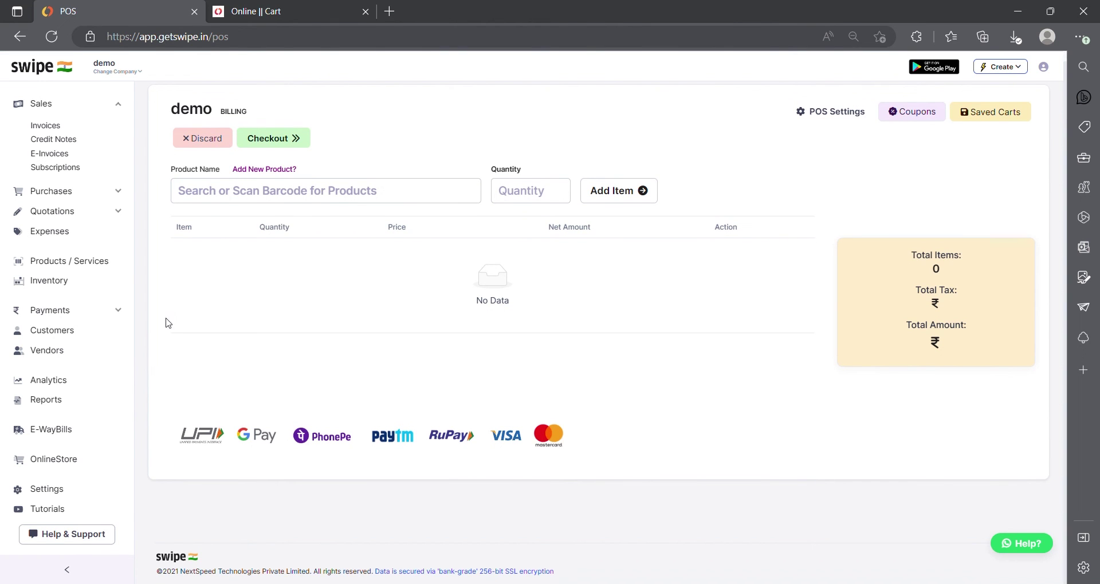
Step: Leave the POS bill for Settings and edit the sales role in Roles & Permissions
{"action": "left_click", "coordinate": [44, 488]}
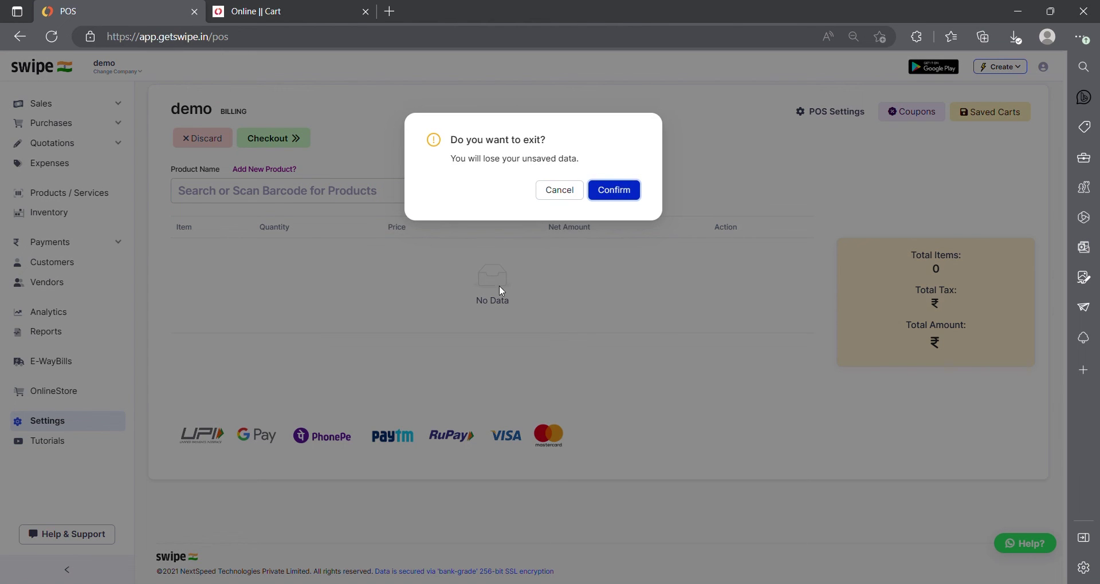
{"action": "left_click", "coordinate": [622, 191]}
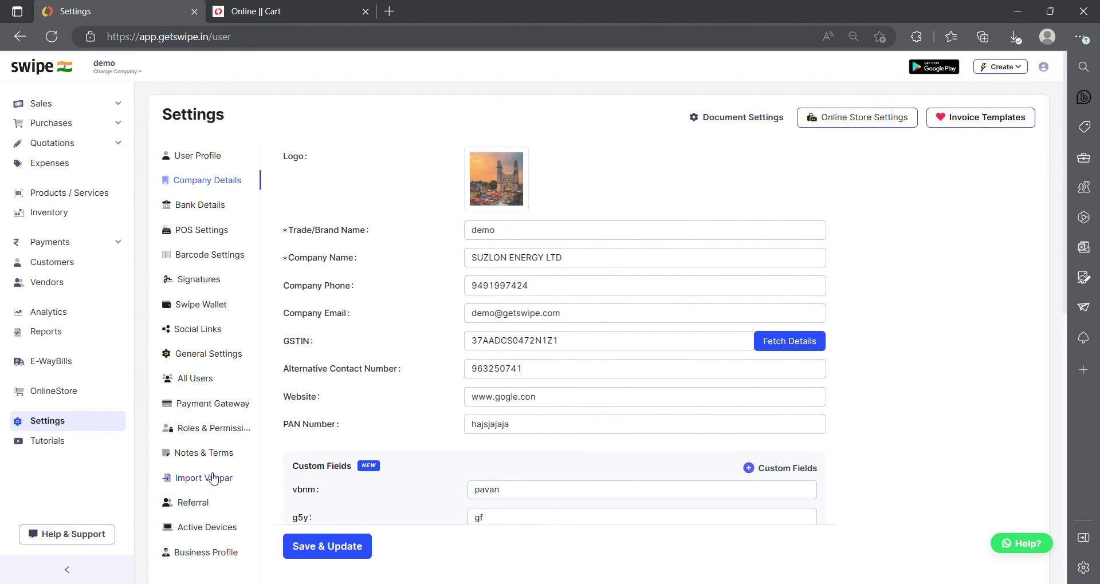
{"action": "left_click", "coordinate": [214, 428]}
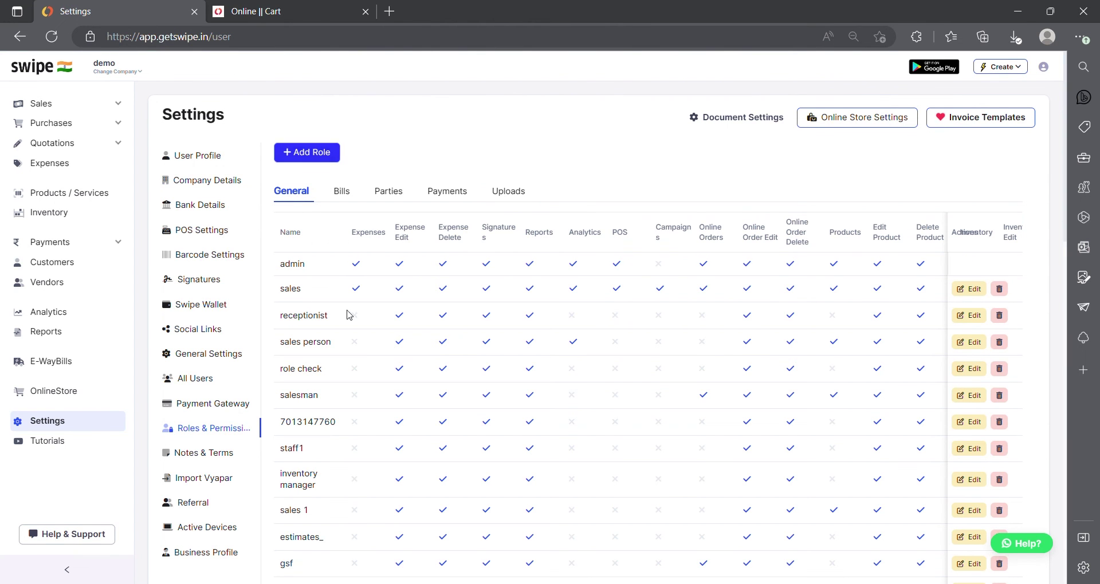
{"action": "left_click", "coordinate": [970, 289]}
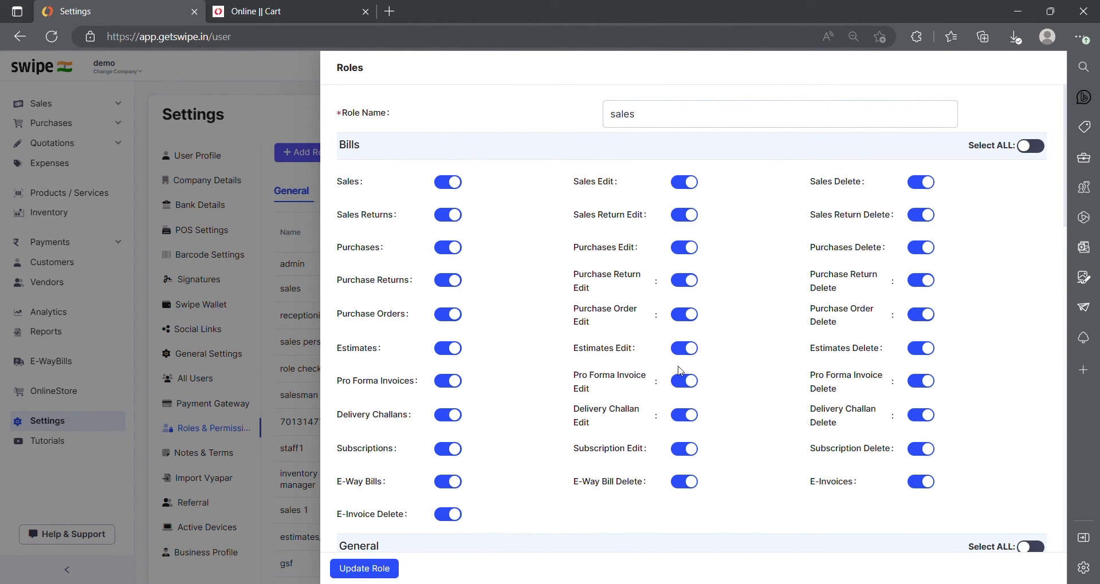
Step: Switch off Pro Forma Invoice, Estimates and Purchase Order Edit, then update the role
{"action": "left_click", "coordinate": [682, 381]}
{"action": "left_click", "coordinate": [684, 349]}
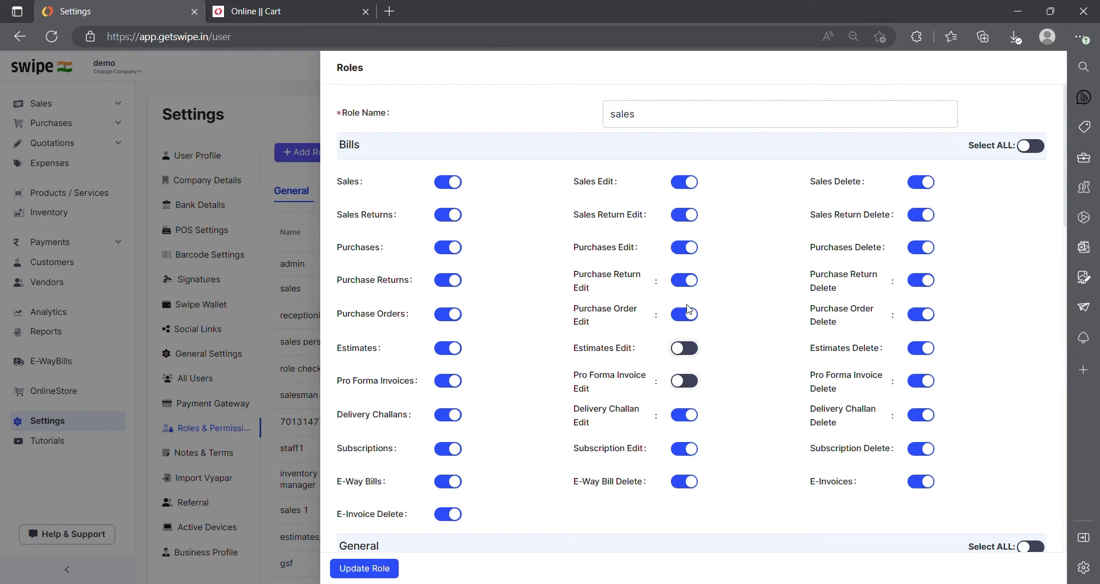
{"action": "left_click", "coordinate": [685, 315]}
{"action": "left_click", "coordinate": [395, 569]}
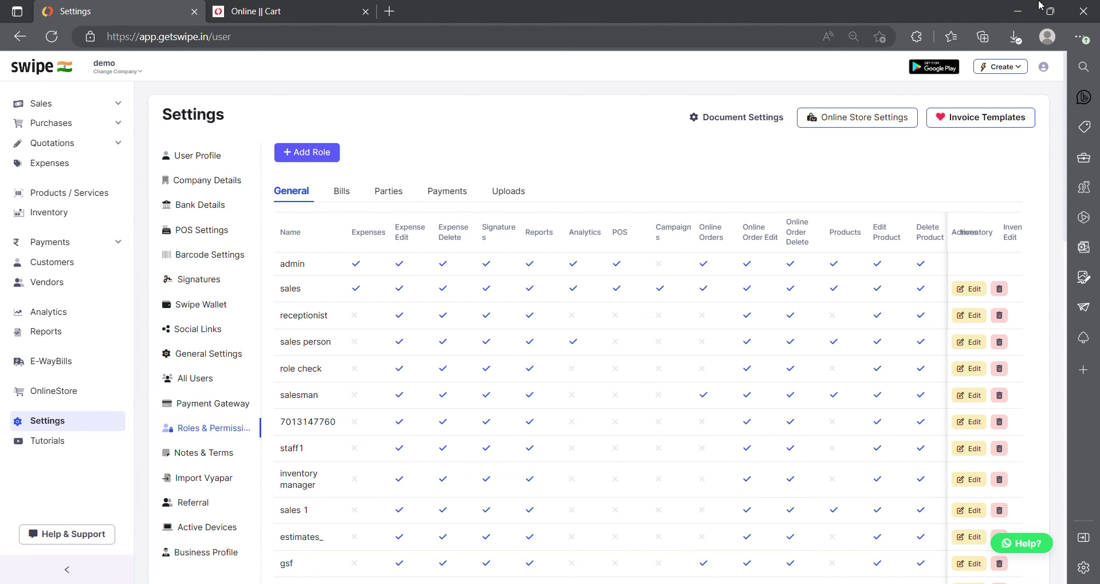
Step: Open Subscription Plans from the profile menu and review the FREE, PRO, JET and BIZ comparison
{"action": "left_click", "coordinate": [1044, 67]}
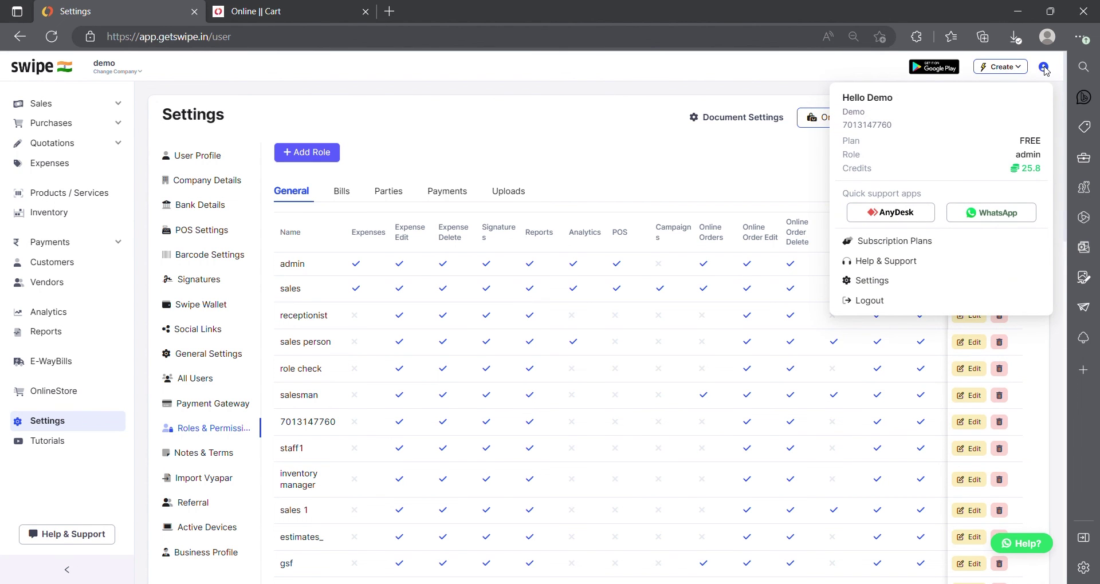
{"action": "left_click", "coordinate": [939, 251]}
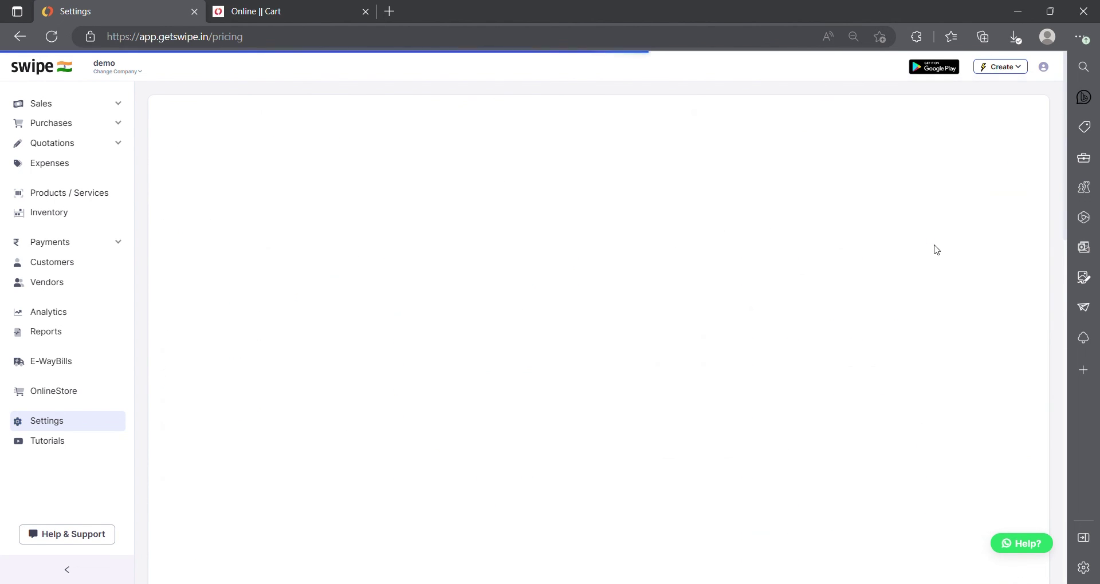
{"action": "scroll", "coordinate": [767, 235], "scroll_direction": "down", "scroll_amount": 3}
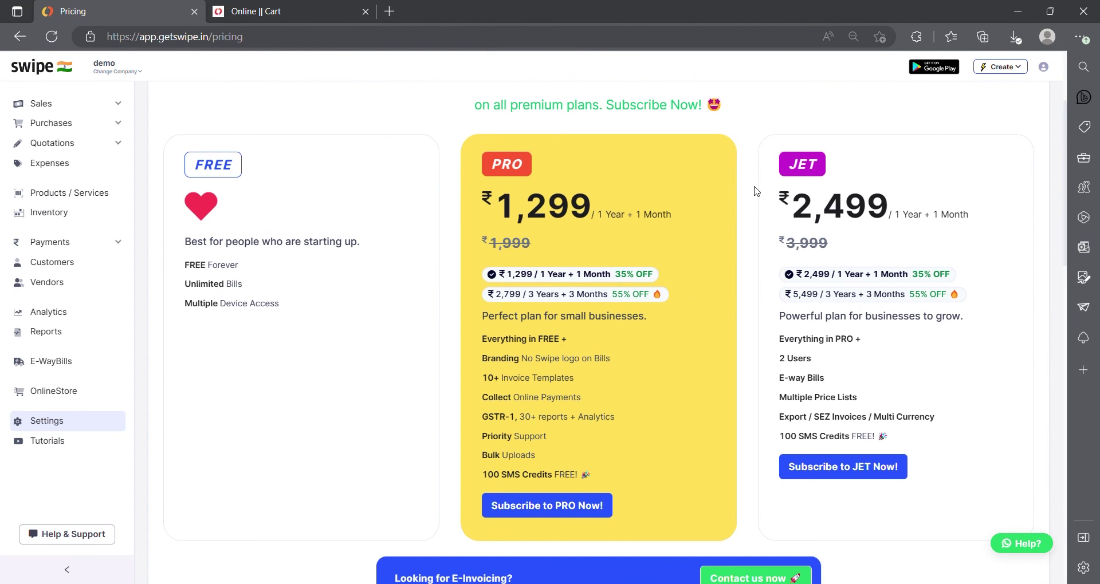
{"action": "scroll", "coordinate": [695, 189], "scroll_direction": "down", "scroll_amount": 1}
{"action": "scroll", "coordinate": [539, 146], "scroll_direction": "down", "scroll_amount": 5}
{"action": "scroll", "coordinate": [575, 218], "scroll_direction": "down", "scroll_amount": 1}
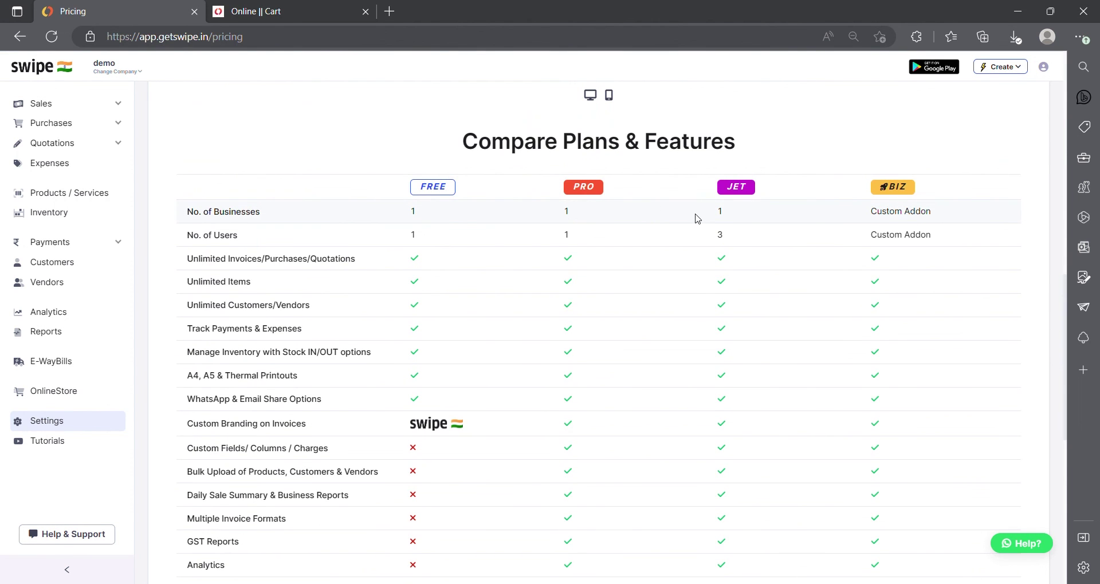
{"action": "scroll", "coordinate": [698, 218], "scroll_direction": "down", "scroll_amount": 5}
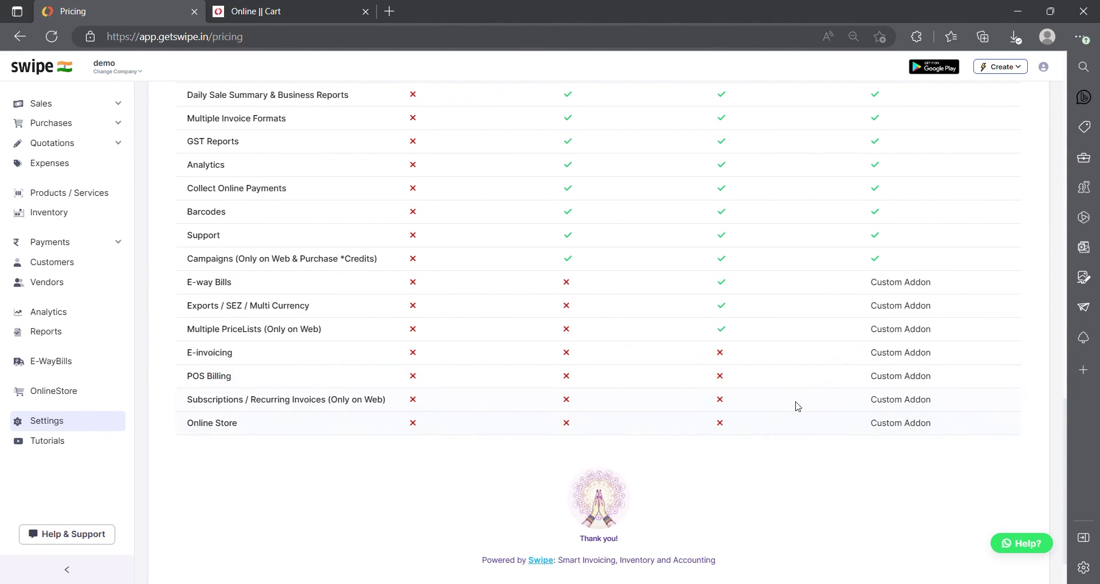
{"action": "scroll", "coordinate": [832, 379], "scroll_direction": "up", "scroll_amount": 3}
{"action": "scroll", "coordinate": [832, 379], "scroll_direction": "up", "scroll_amount": 5}
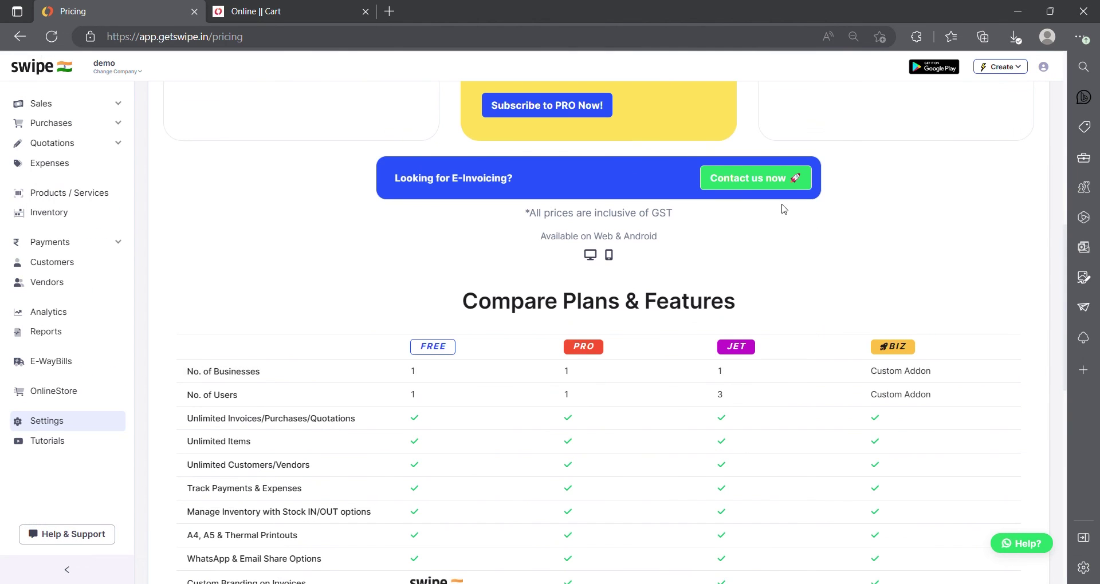